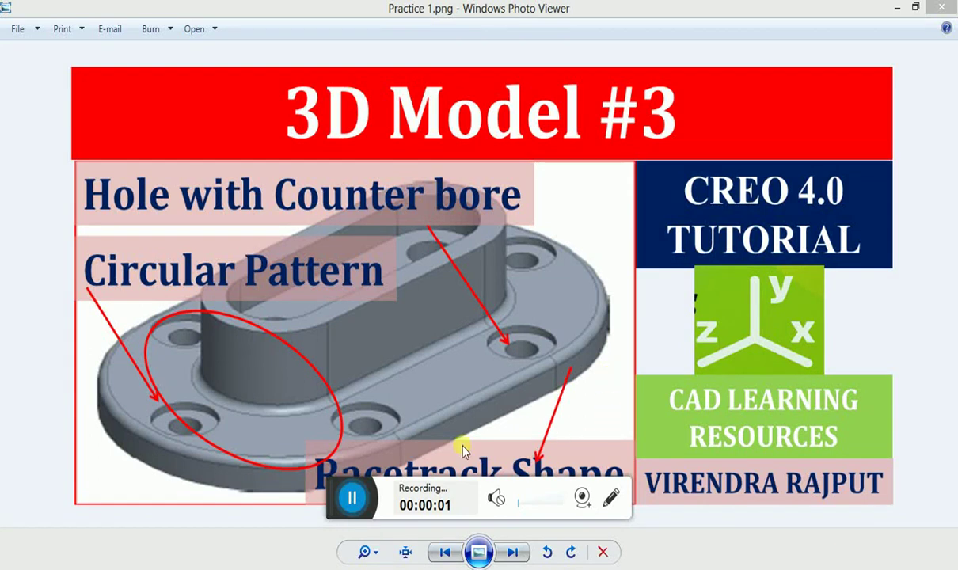
Display the 3D Model #3 reference image in Photo Viewer, then bring up Creo Parametric
drag(354, 519, 371, 547)
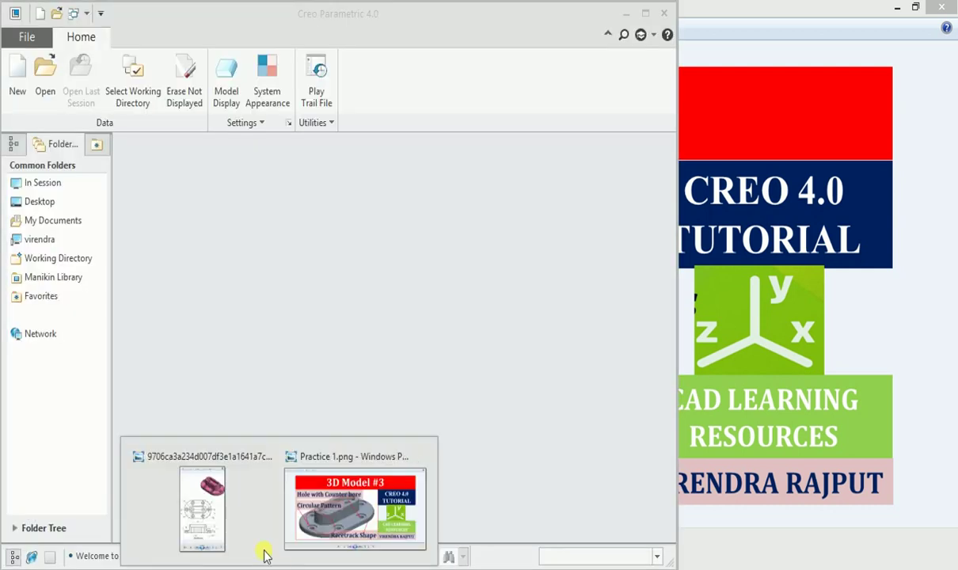
Create new part MODEL3 from the mmns_part_solid template instead of the default
click(214, 529)
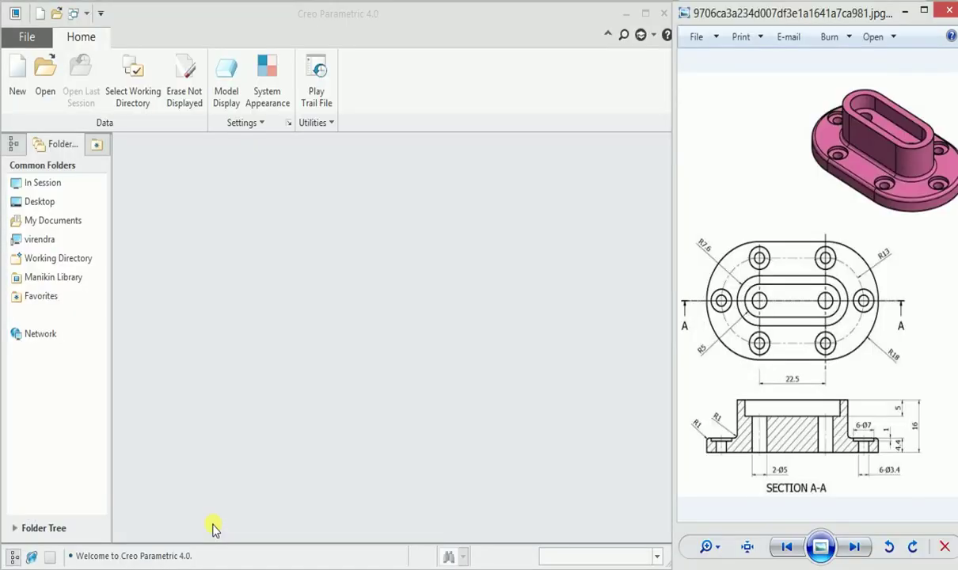
click(18, 79)
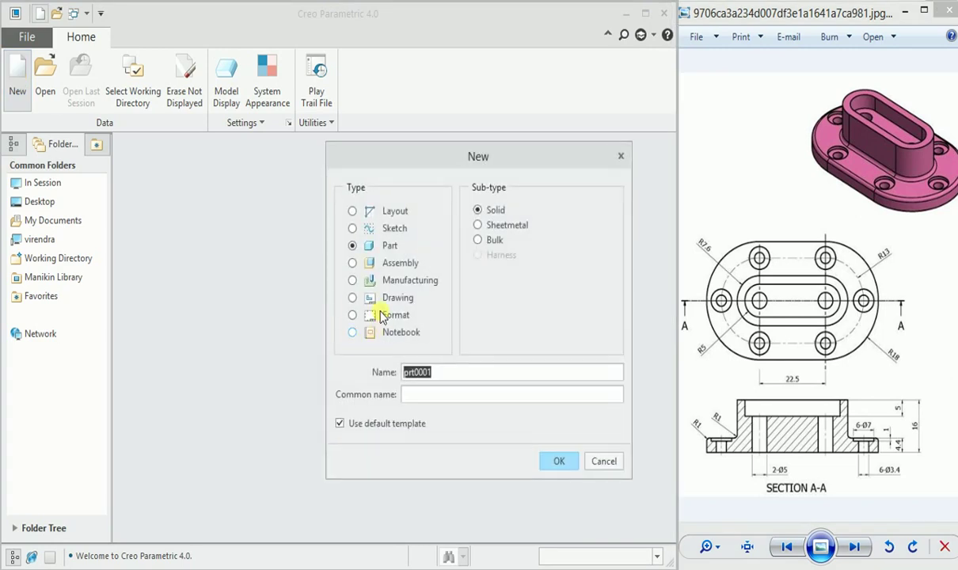
text(Model3)
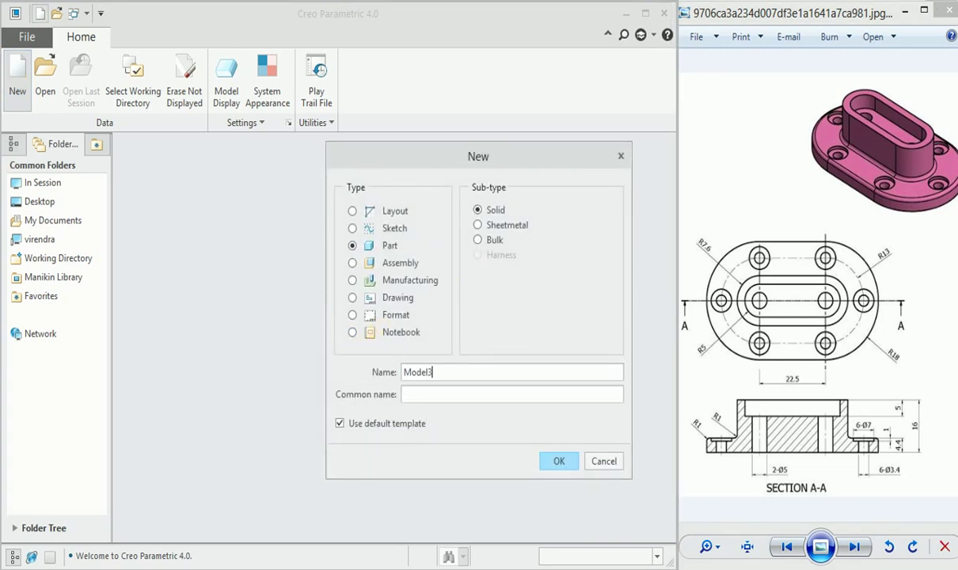
click(341, 425)
click(562, 464)
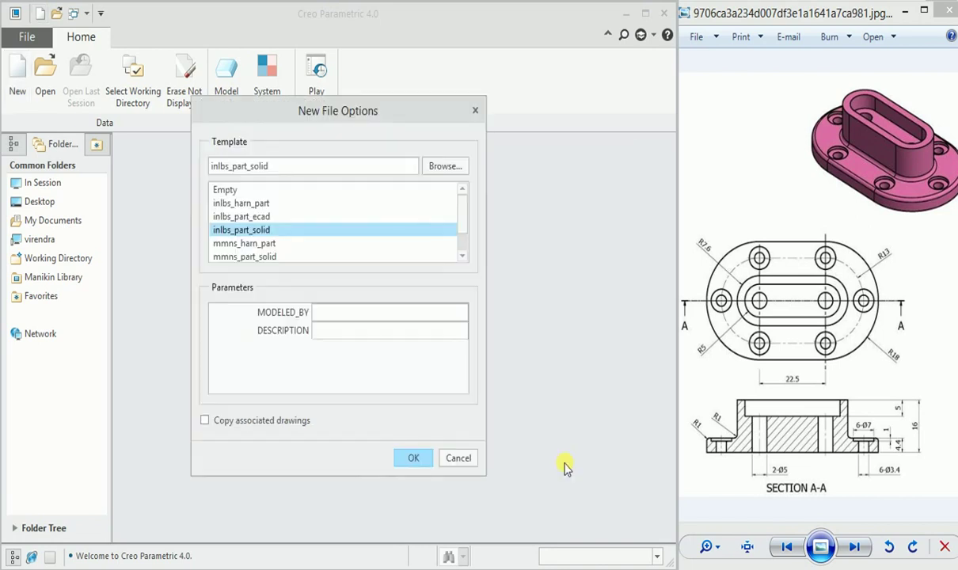
click(243, 257)
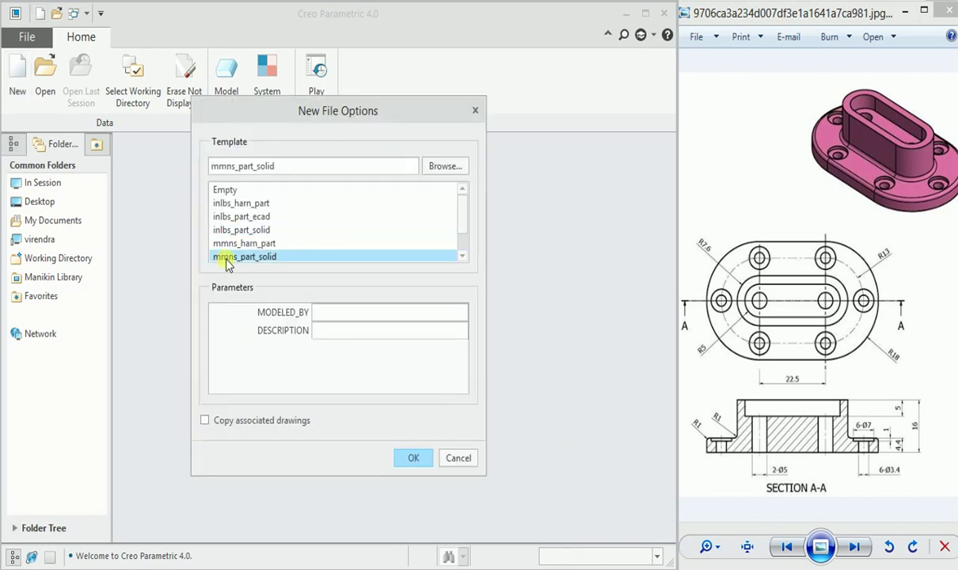
click(406, 458)
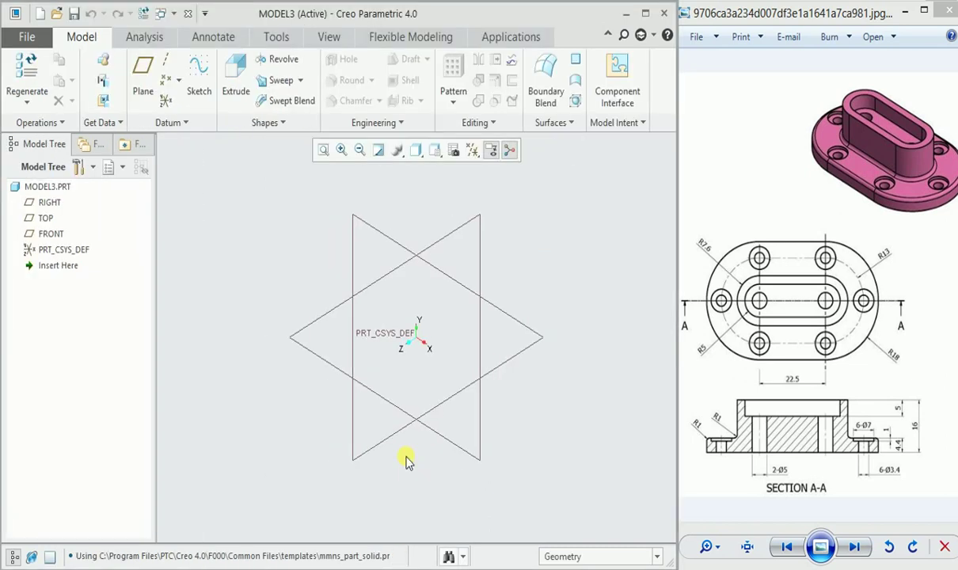
Turn on datum plane name tags and start an extrusion
click(345, 40)
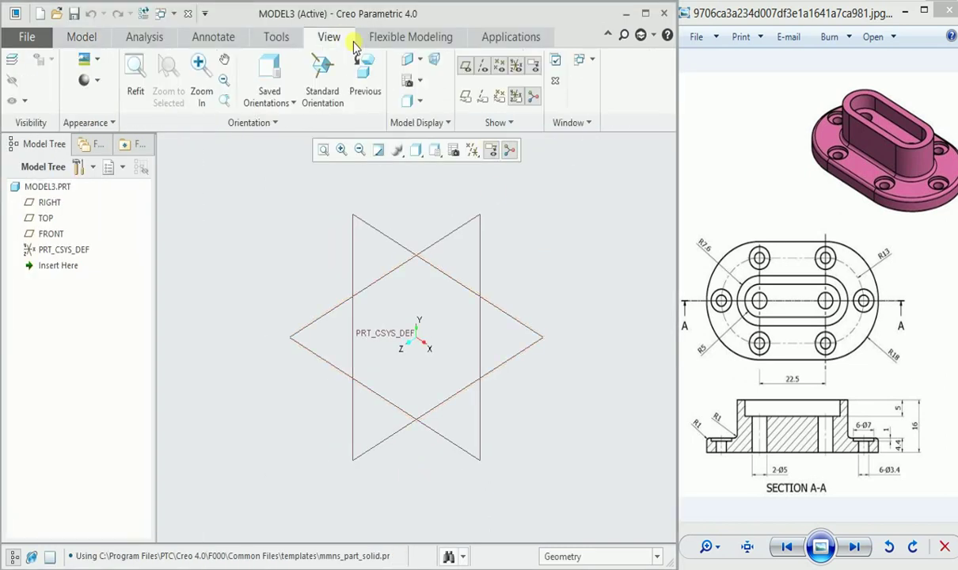
click(468, 100)
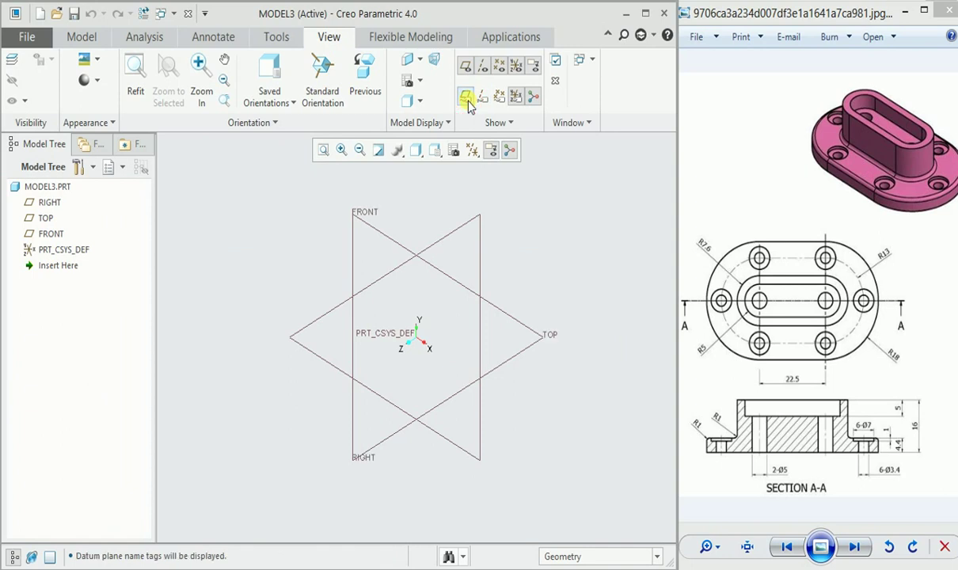
click(82, 36)
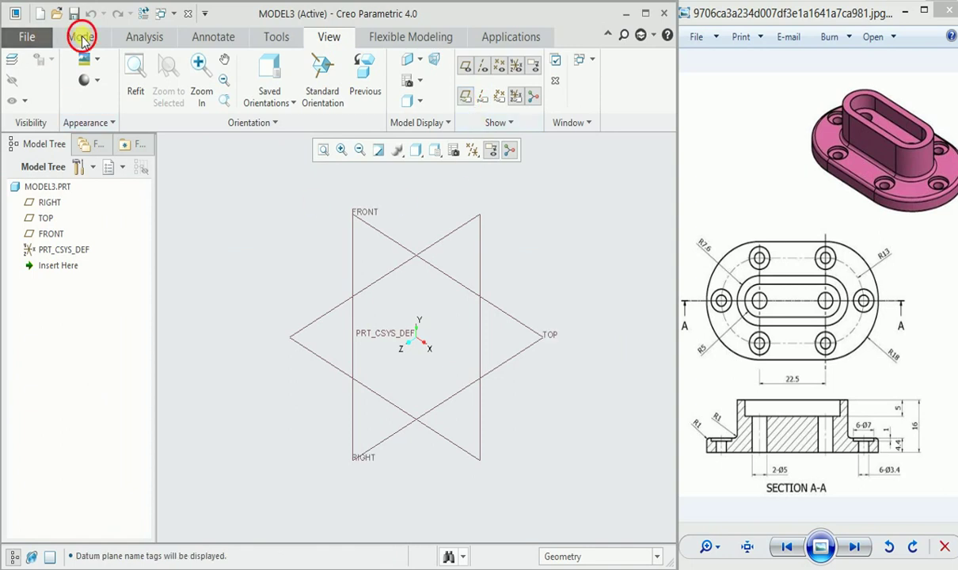
click(233, 87)
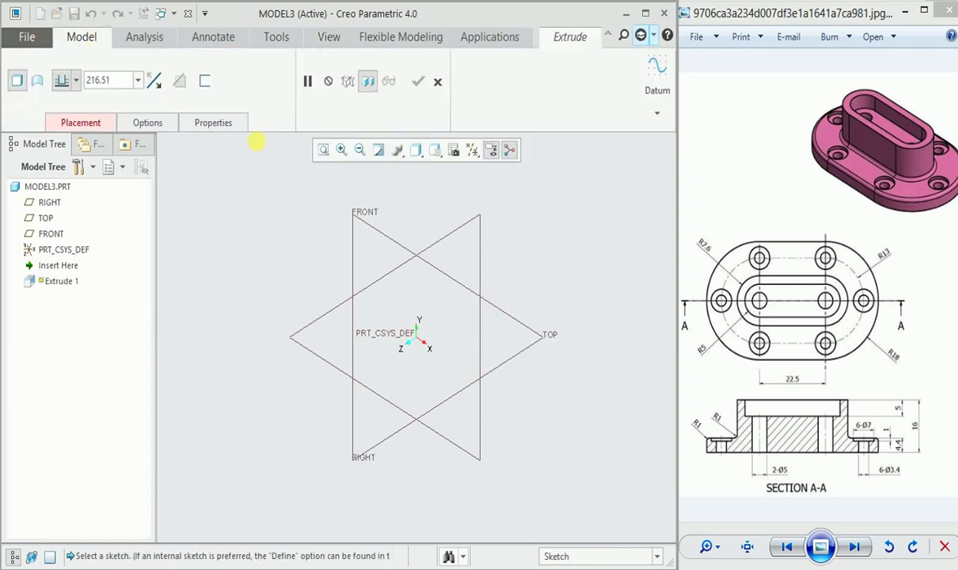
Sketch on FRONT and place the Racetrack shape from the sketcher palette's Shapes library
click(360, 228)
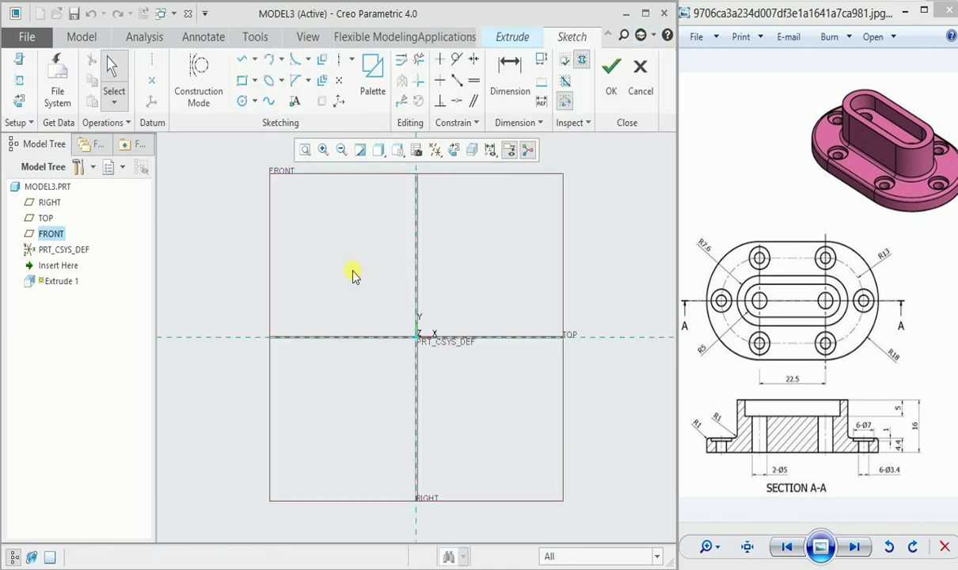
click(372, 83)
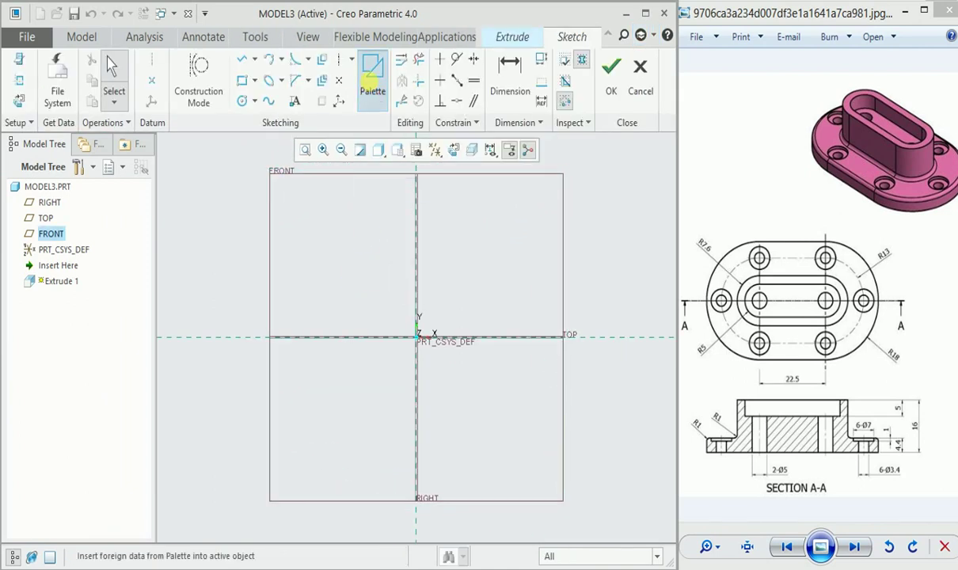
click(824, 369)
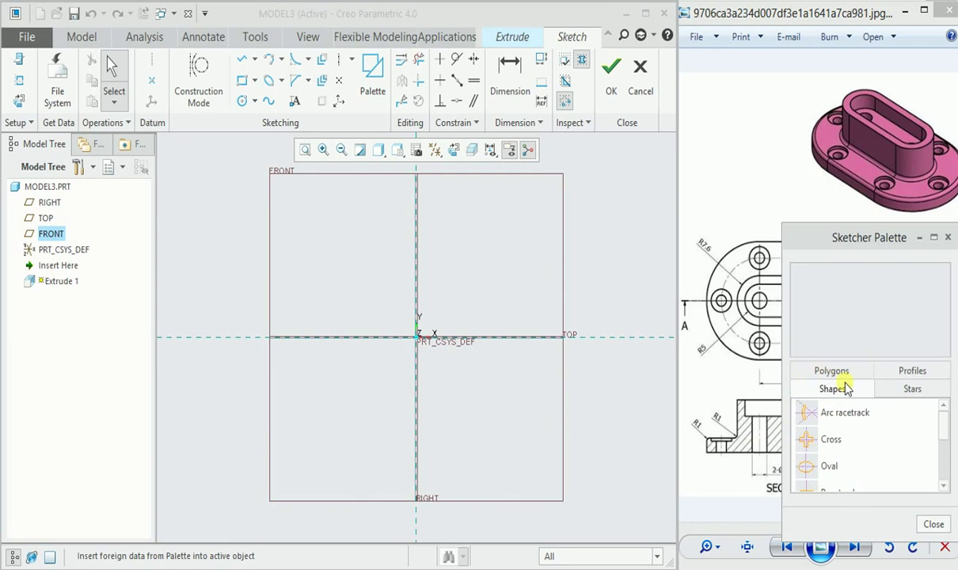
drag(943, 436, 944, 450)
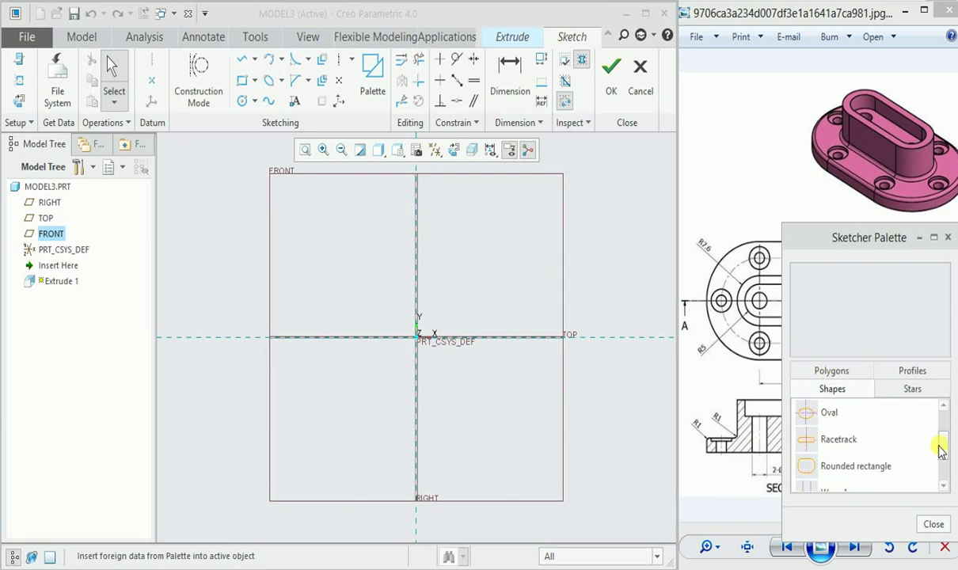
double_click(813, 438)
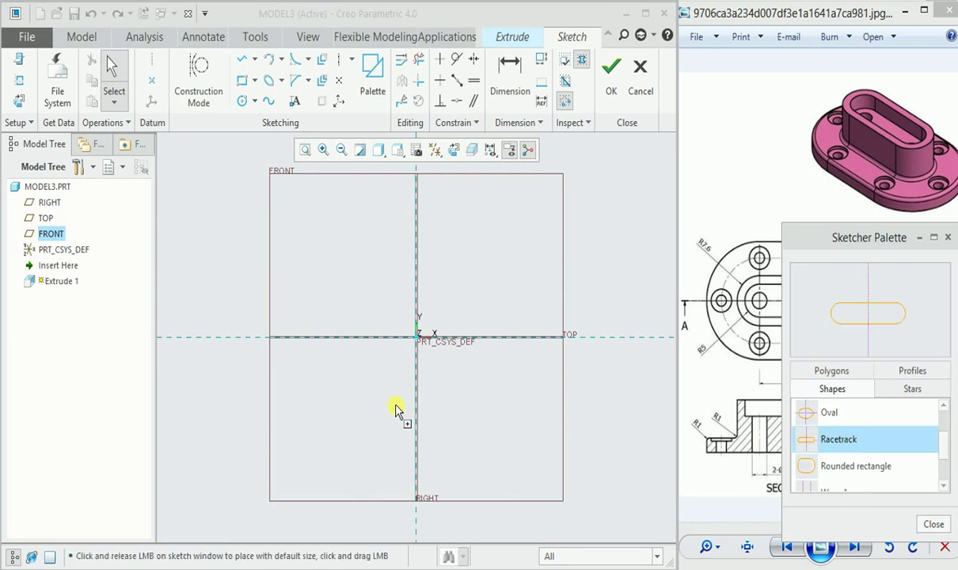
click(350, 376)
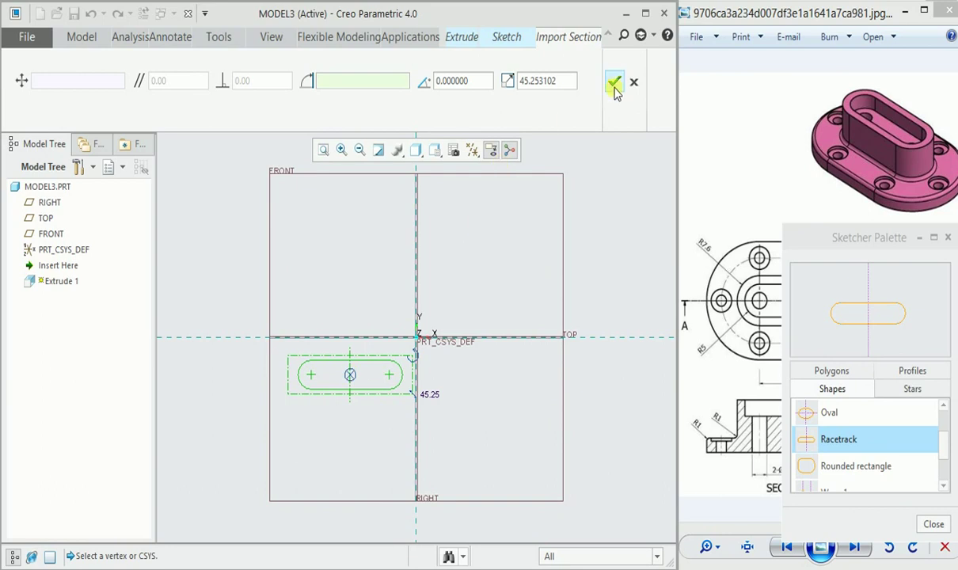
click(615, 80)
Make the slot coincident with the vertical reference and its arc centres with the horizontal one
click(934, 525)
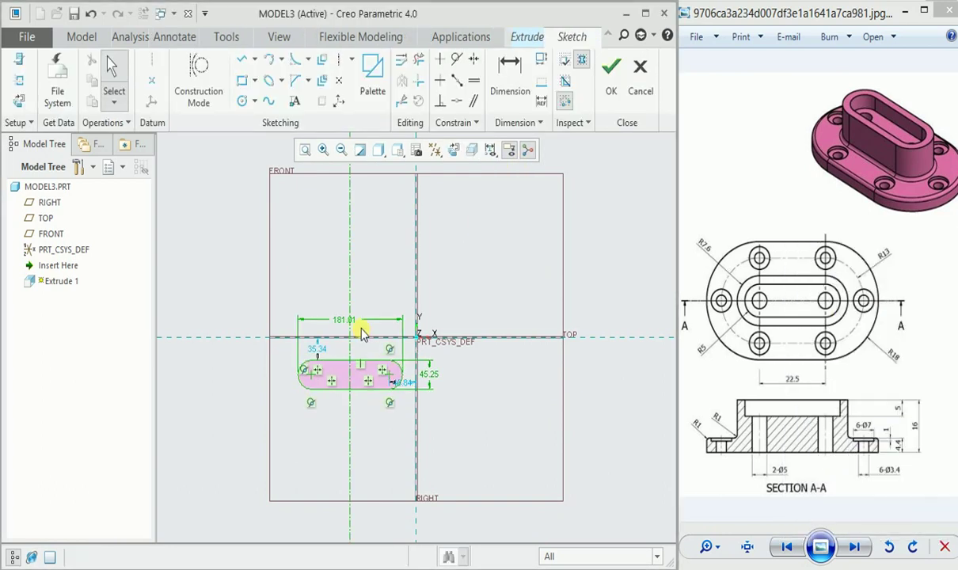
scroll(360, 331, up, 3)
scroll(360, 331, up, 2)
middle_drag(380, 337, 399, 263)
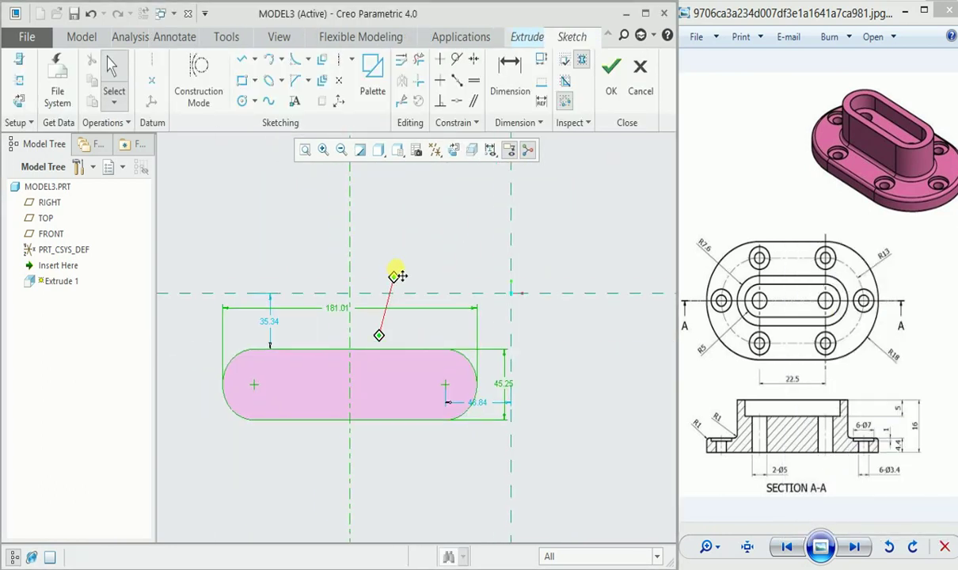
click(457, 99)
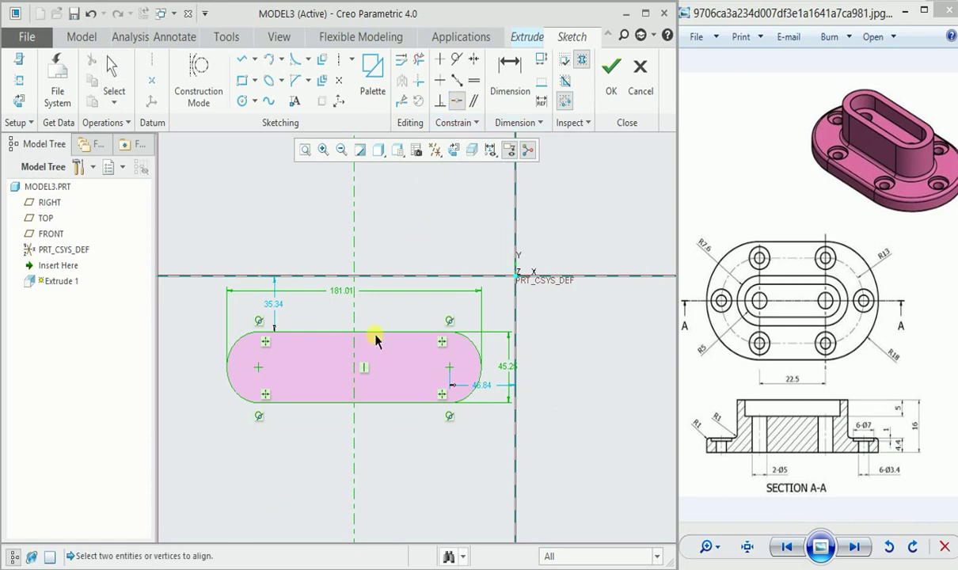
click(514, 457)
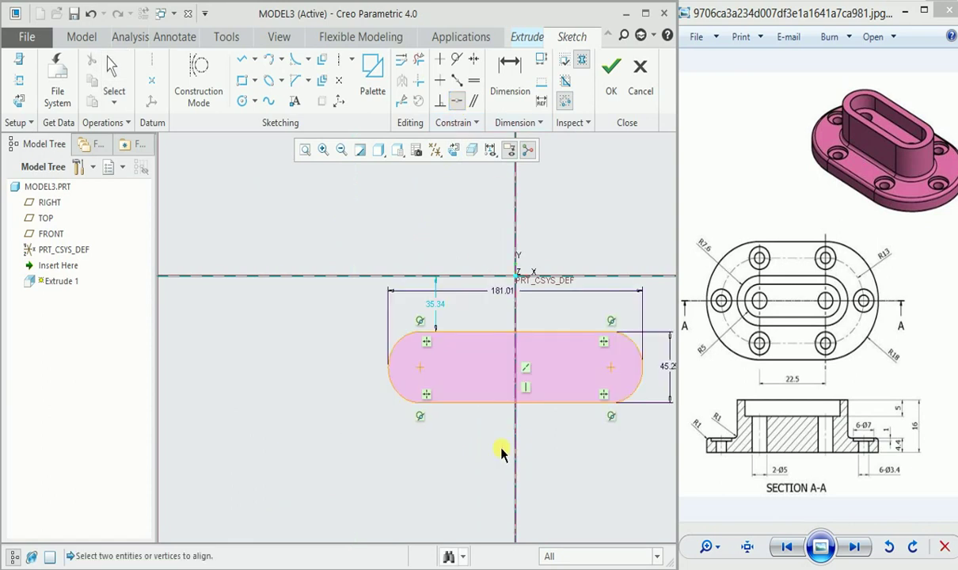
click(421, 370)
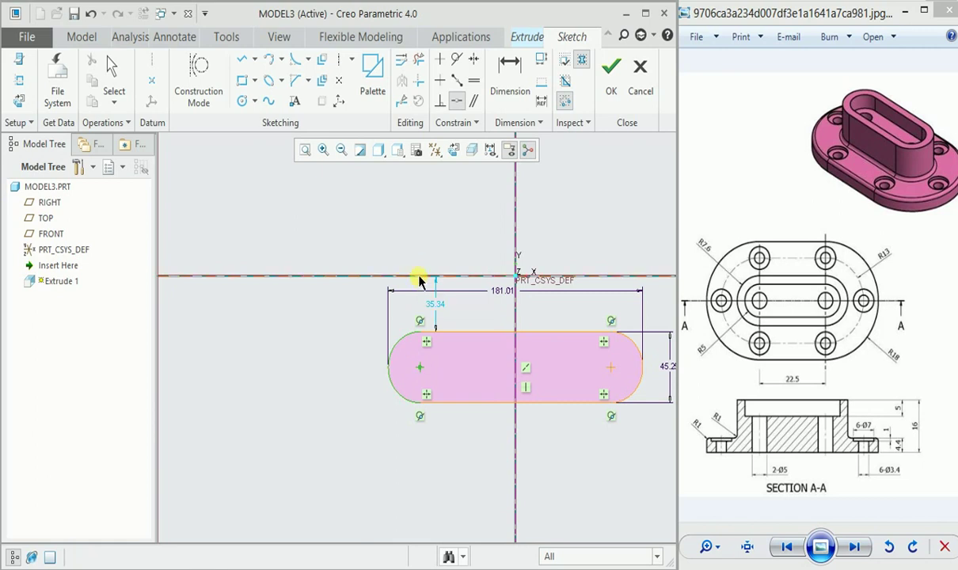
click(420, 276)
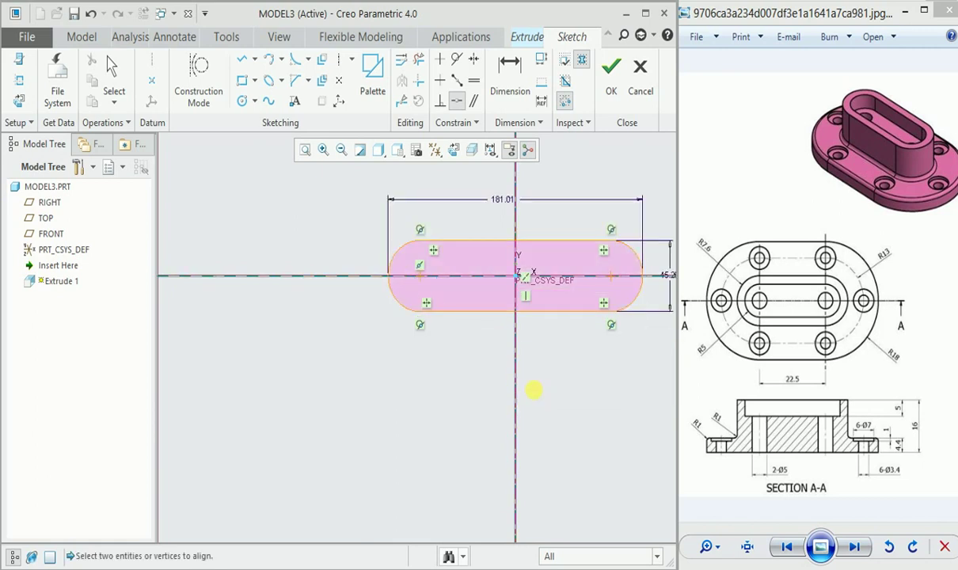
Dimension the distance between the left and right arc centres
middle_drag(533, 391, 427, 375)
click(513, 91)
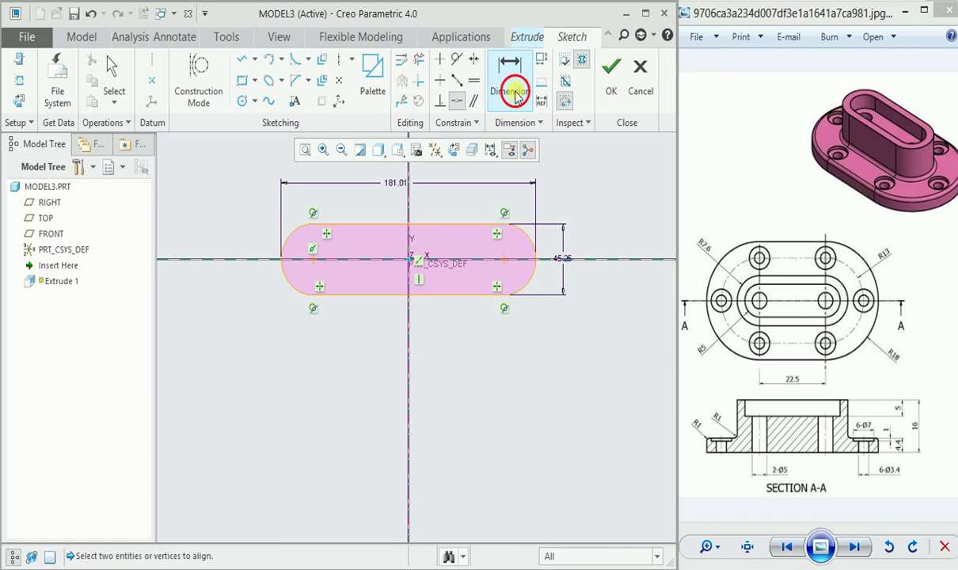
click(313, 261)
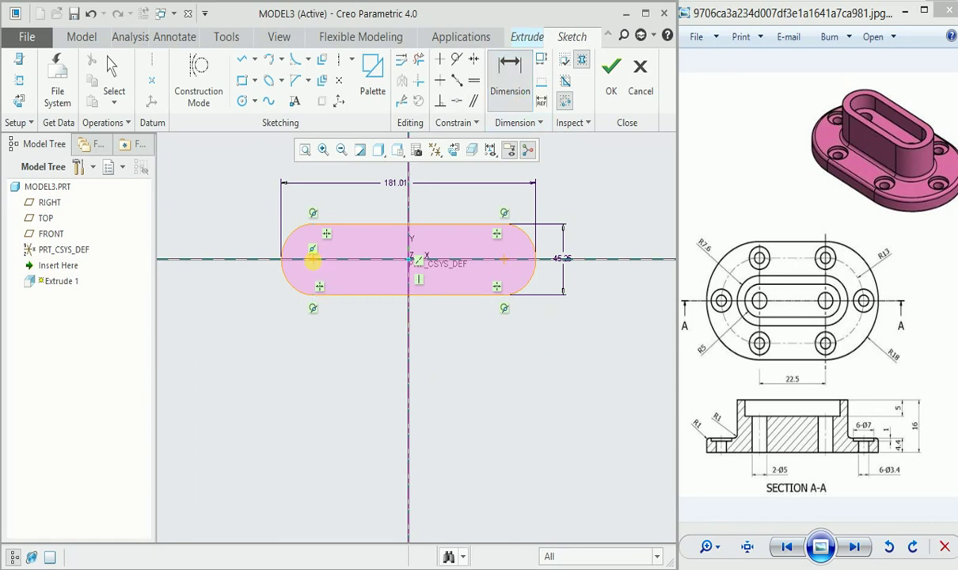
click(502, 262)
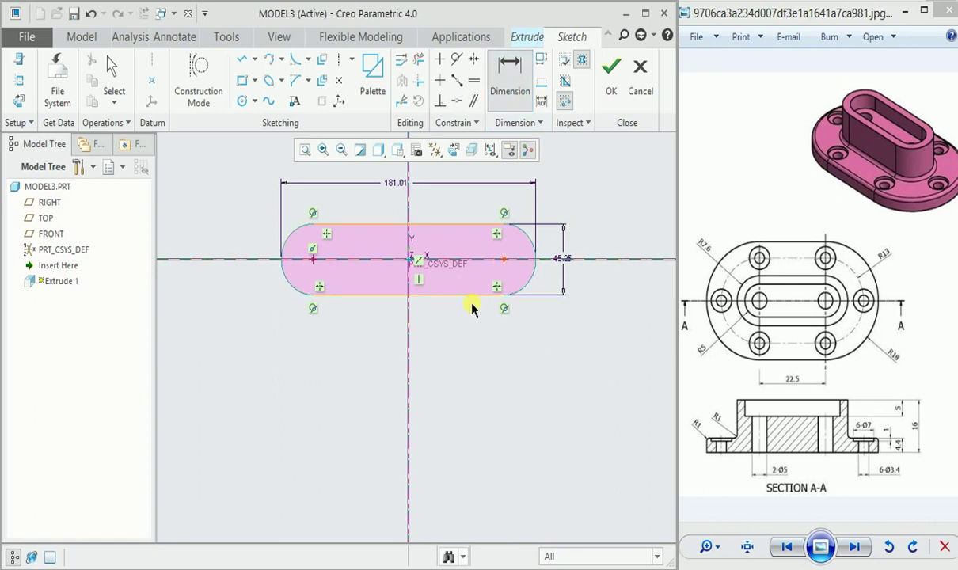
Set the arc centre spacing to 22.50, deleting the conflicting 45.25 dimension
middle_click(400, 326)
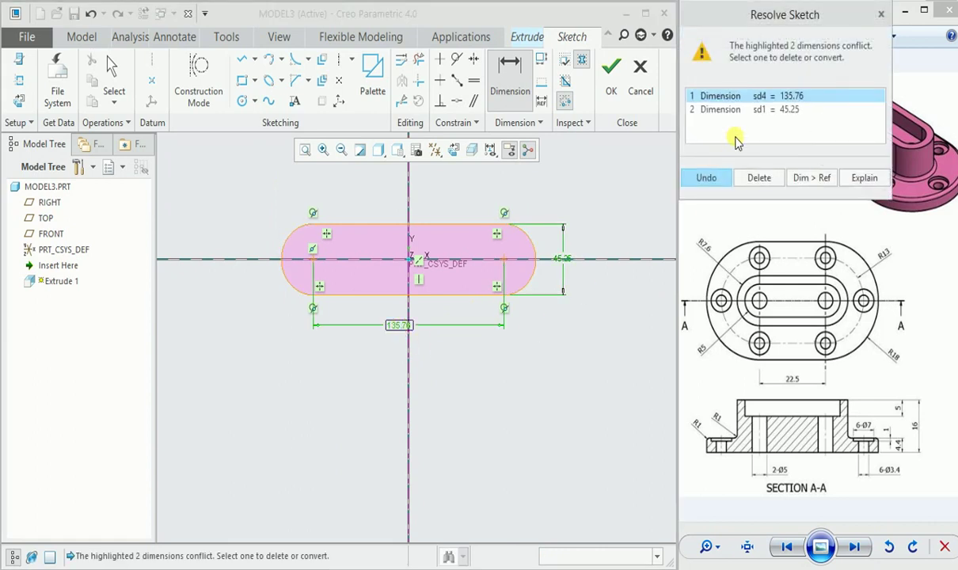
click(732, 110)
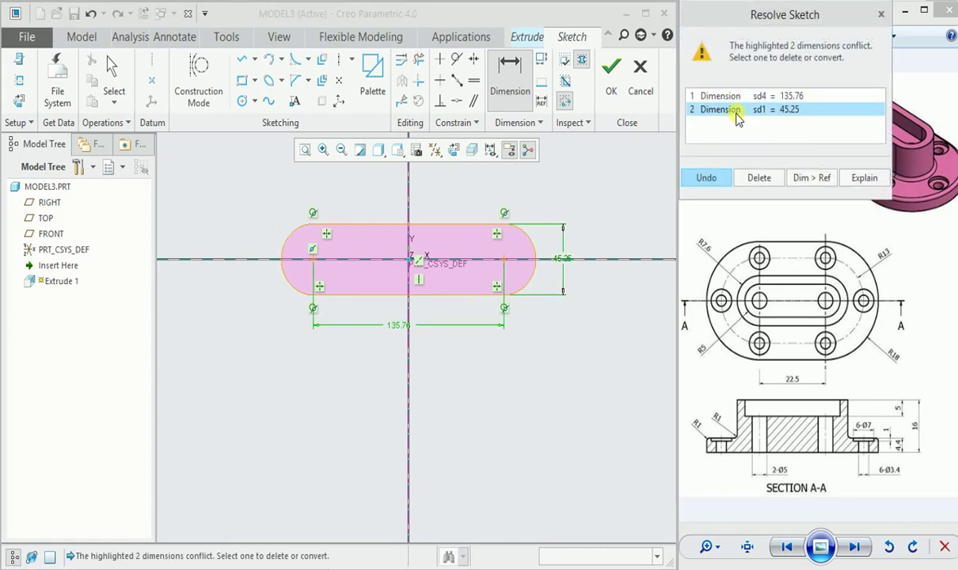
click(758, 177)
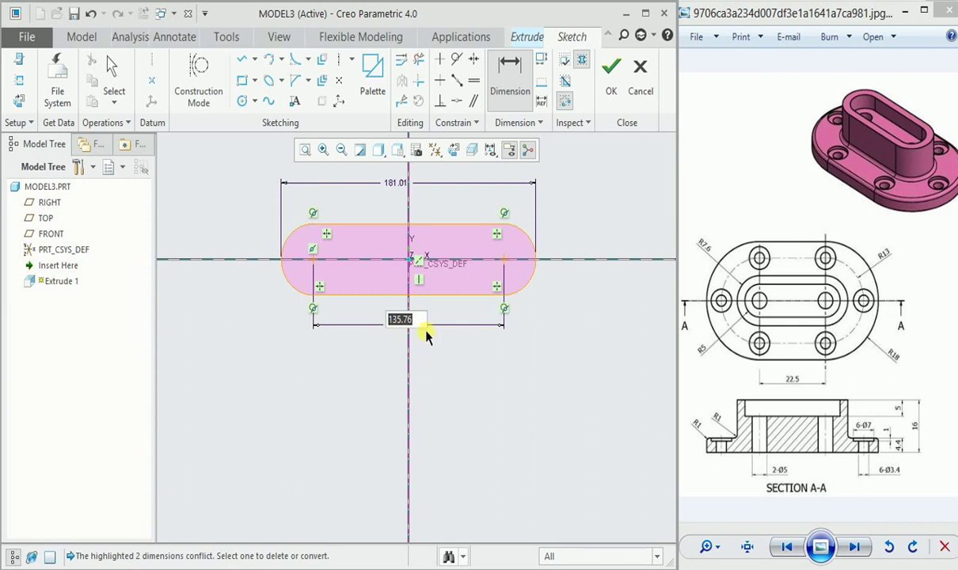
text(22.5)
key(Return)
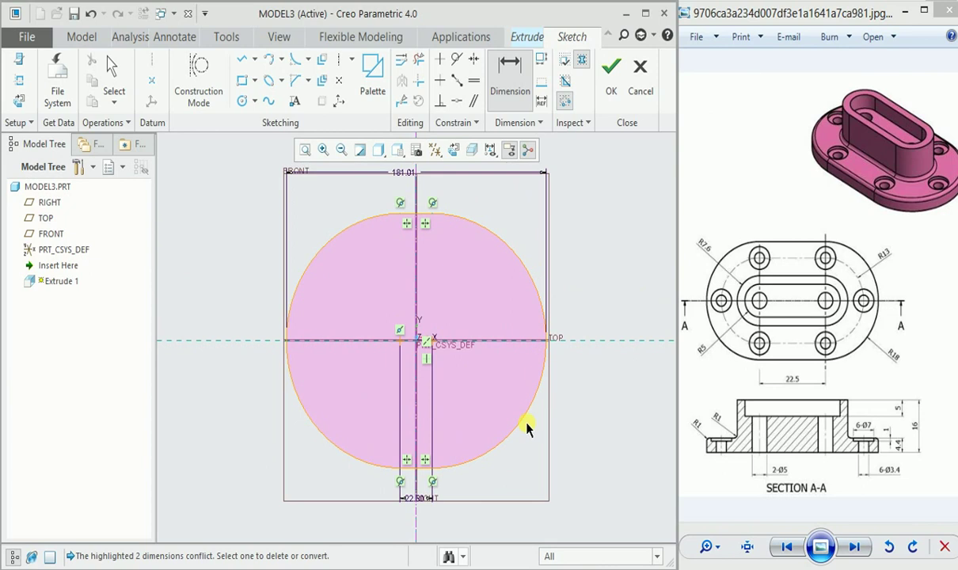
Give the end arc radius 18, replacing the conflicting 181.01 dimension, and accept the sketch
click(535, 429)
middle_click(564, 442)
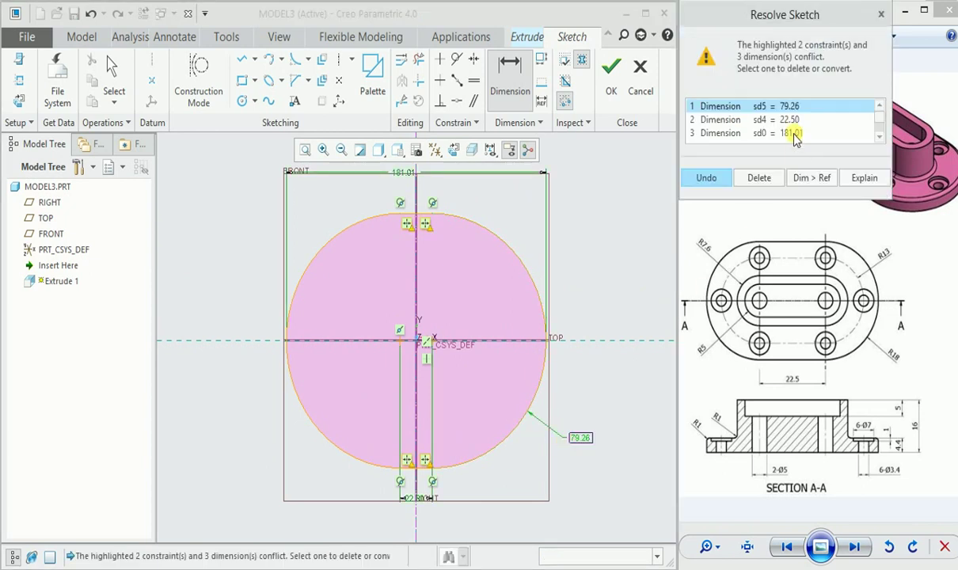
click(792, 133)
click(761, 177)
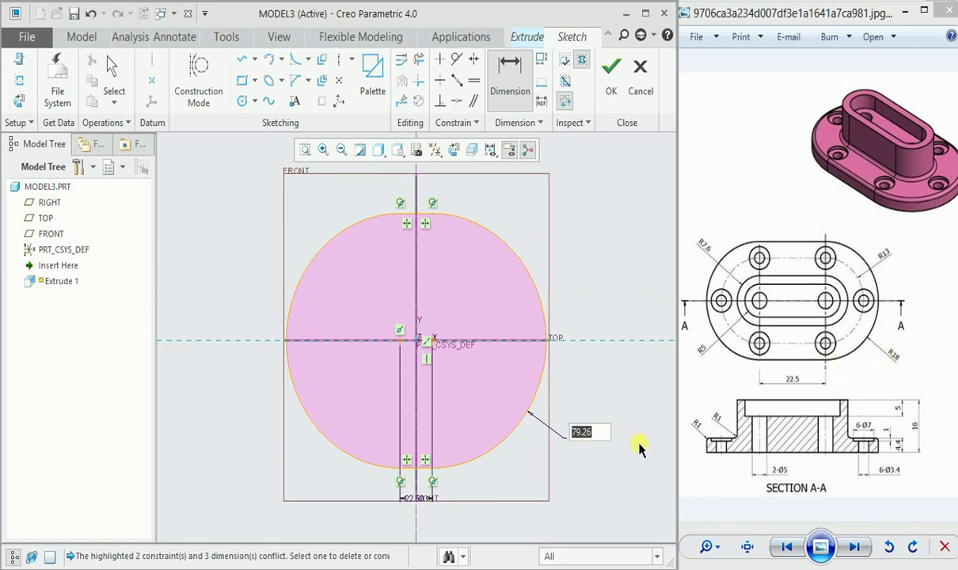
text(18)
key(Return)
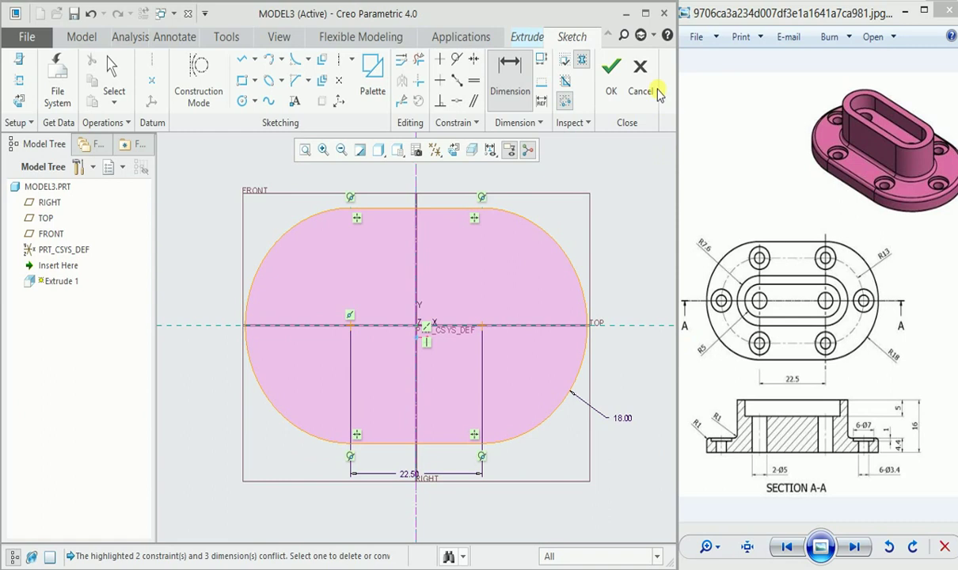
click(609, 89)
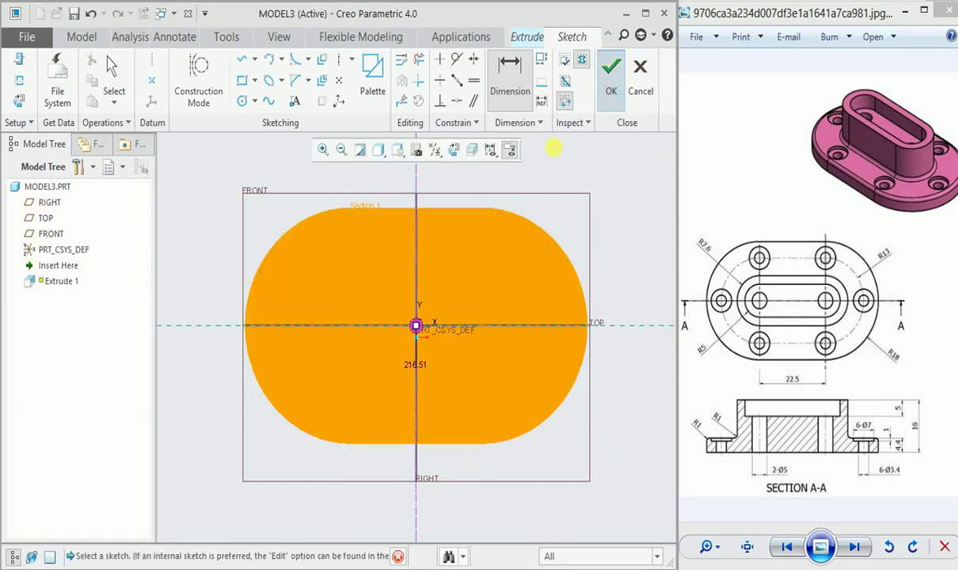
Extrude the racetrack outline 4.40 deep and finish Extrude 1
double_click(118, 90)
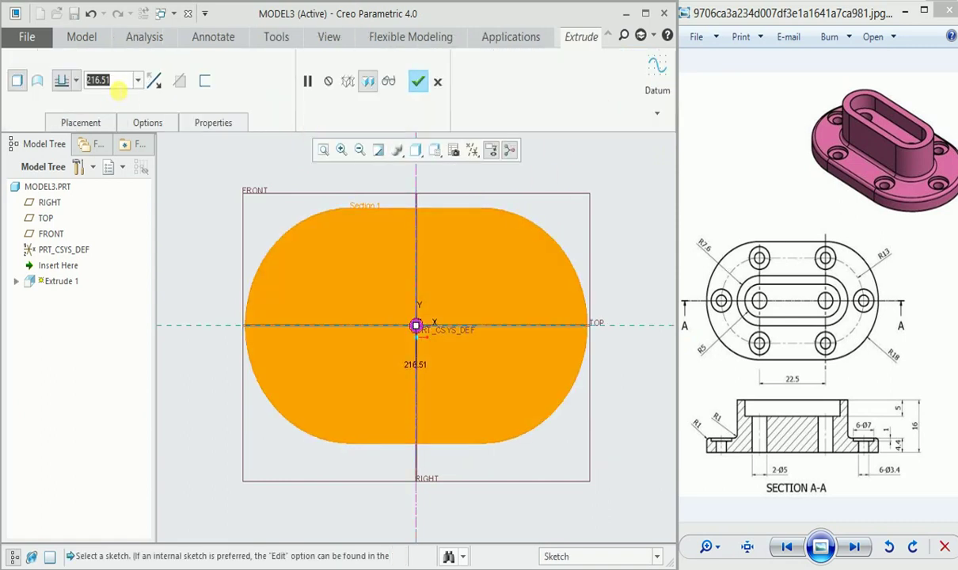
text(4.45)
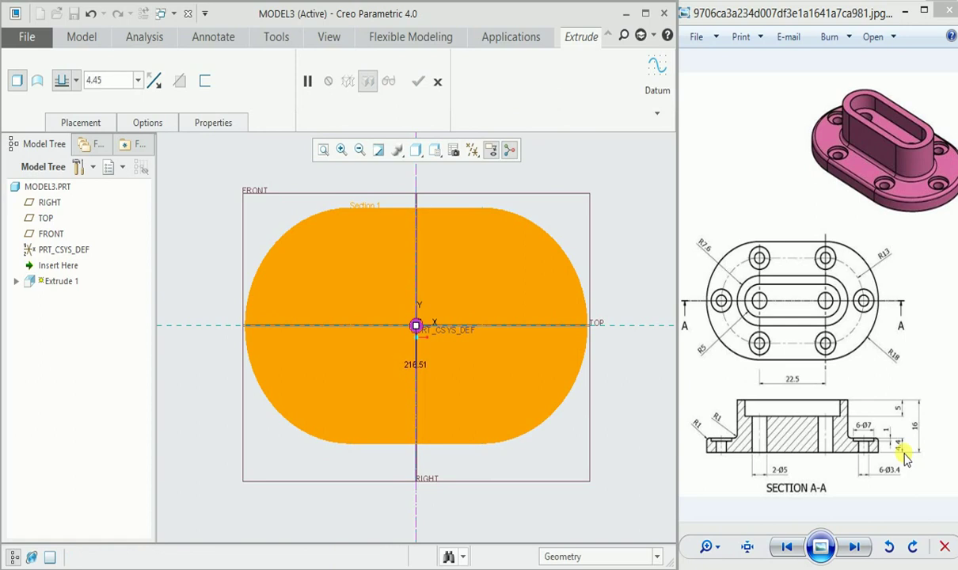
key(Return)
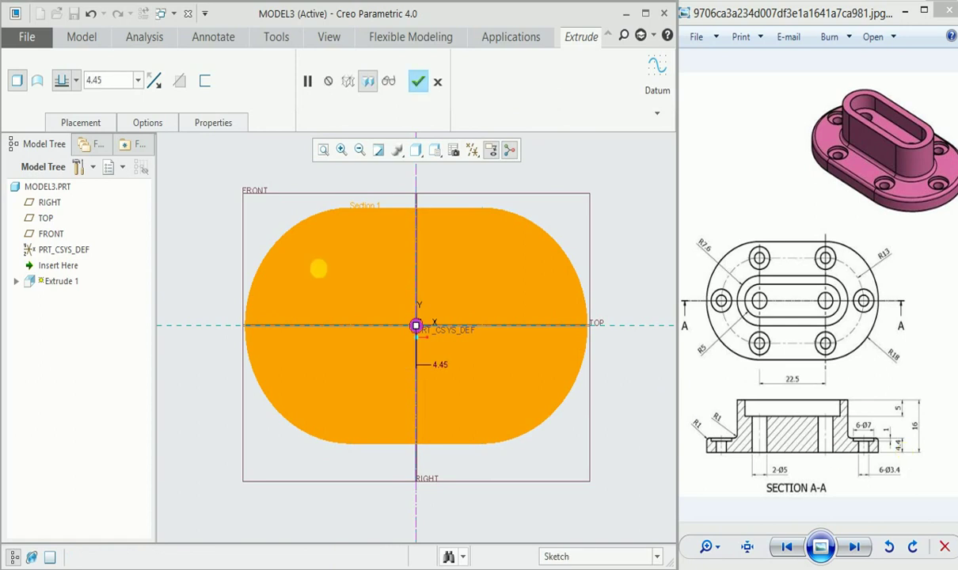
click(109, 83)
key(BackSpace)
key(Return)
click(417, 84)
Start Extrude 2 with its sketch on the base plate's top face
middle_drag(621, 260, 606, 222)
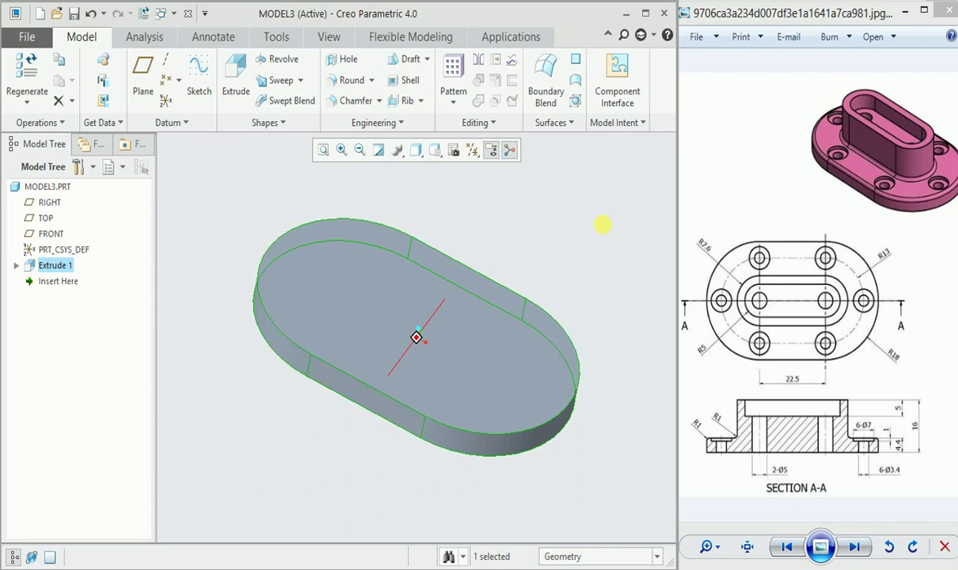
click(227, 92)
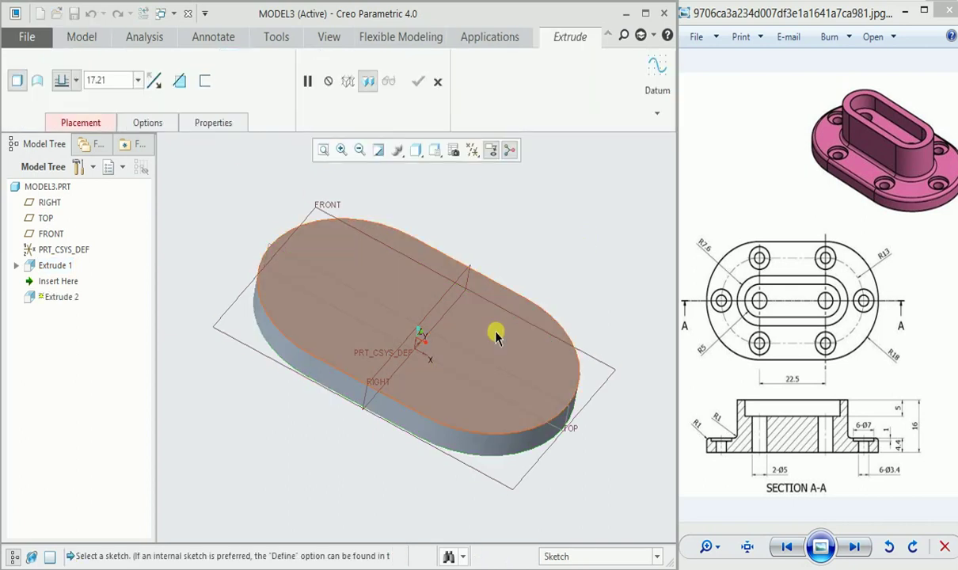
click(495, 337)
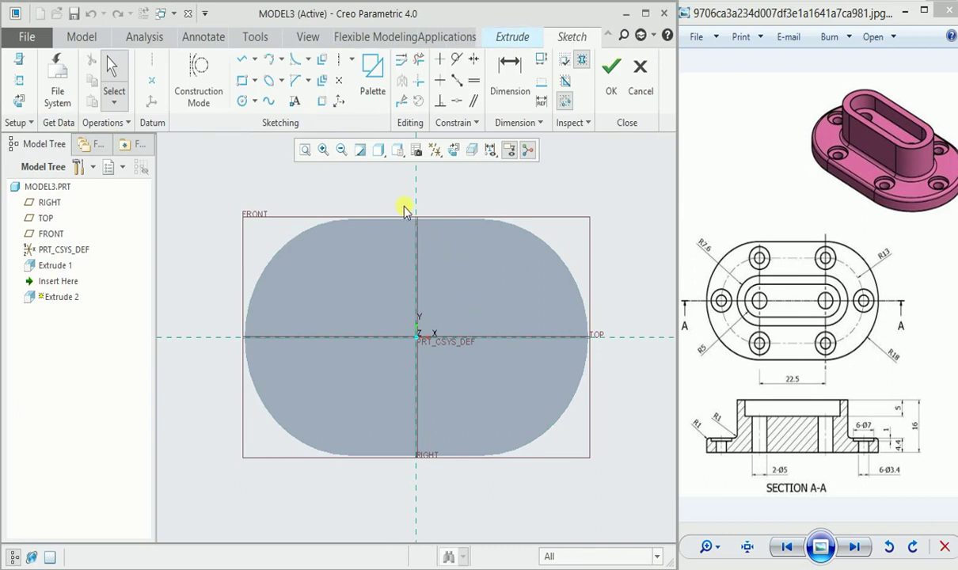
Loop-offset the plate outline 13 inward, offset that loop 2.6 for the wall, and accept
click(324, 61)
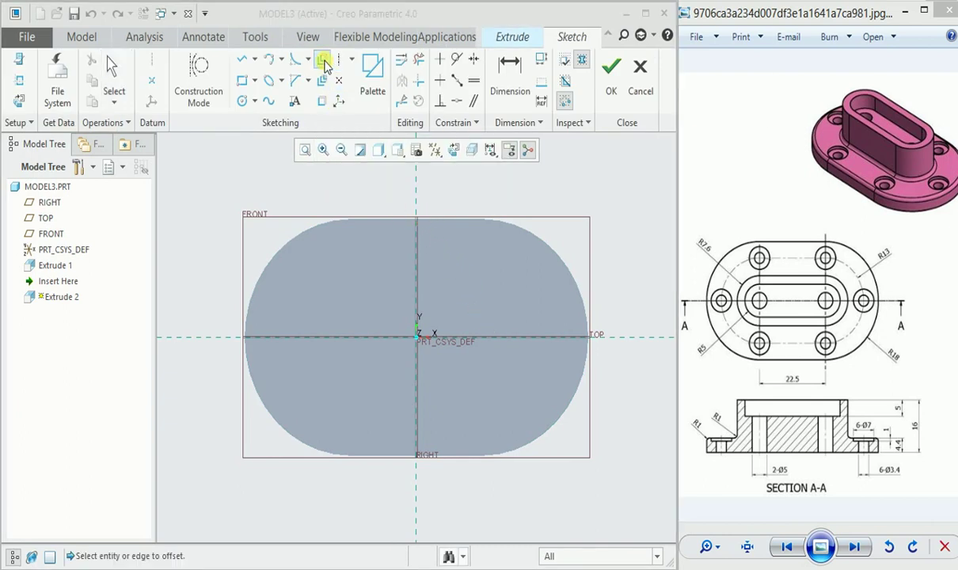
click(713, 81)
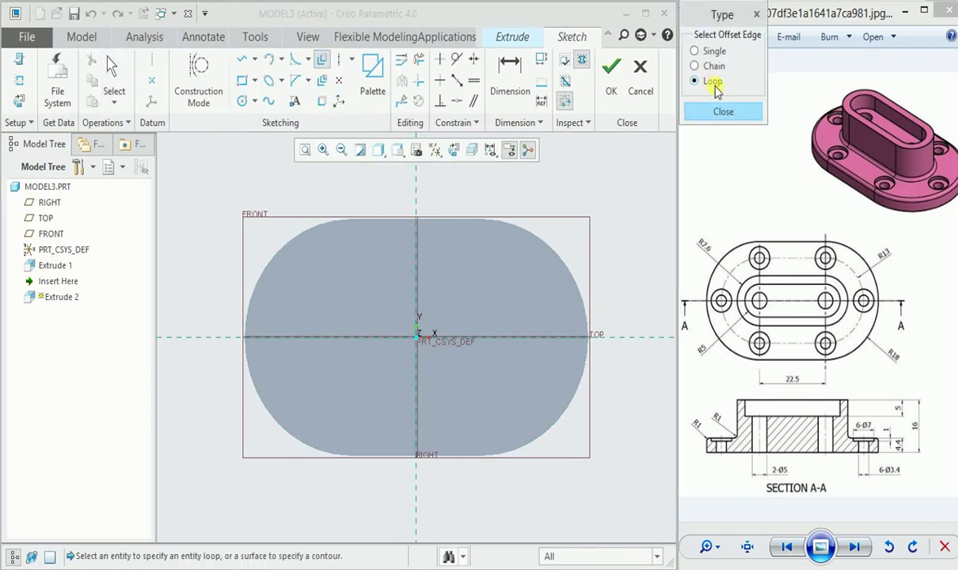
click(578, 283)
text(-13)
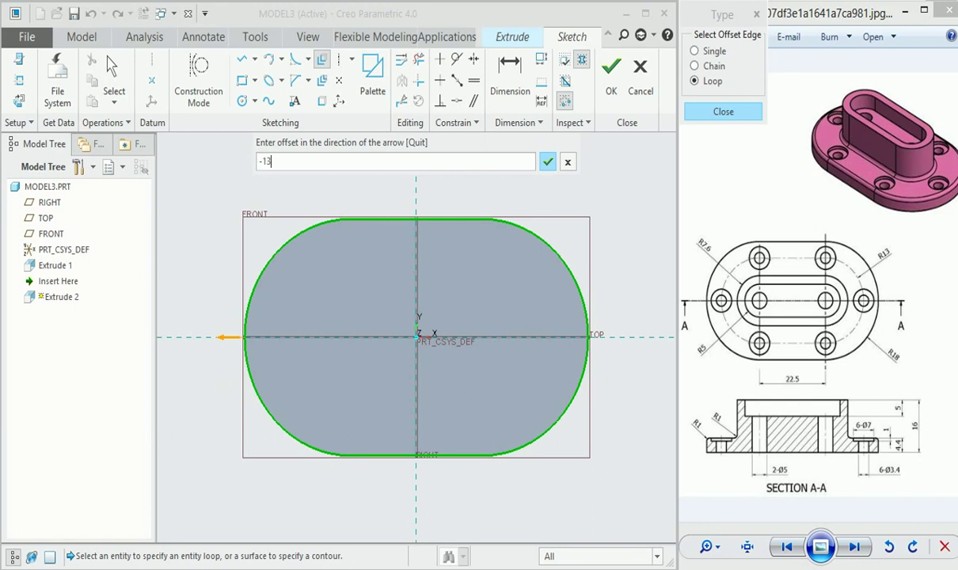
click(546, 163)
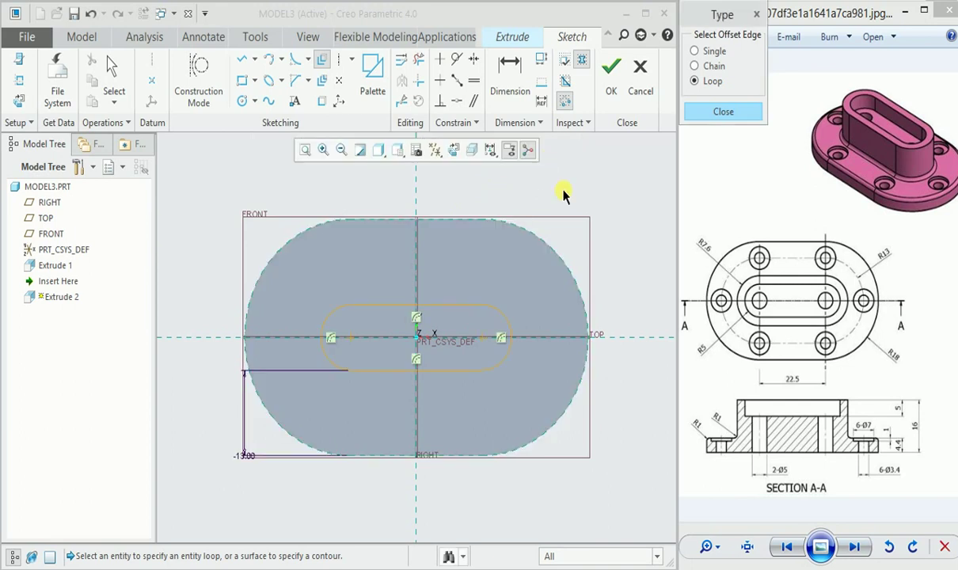
click(509, 320)
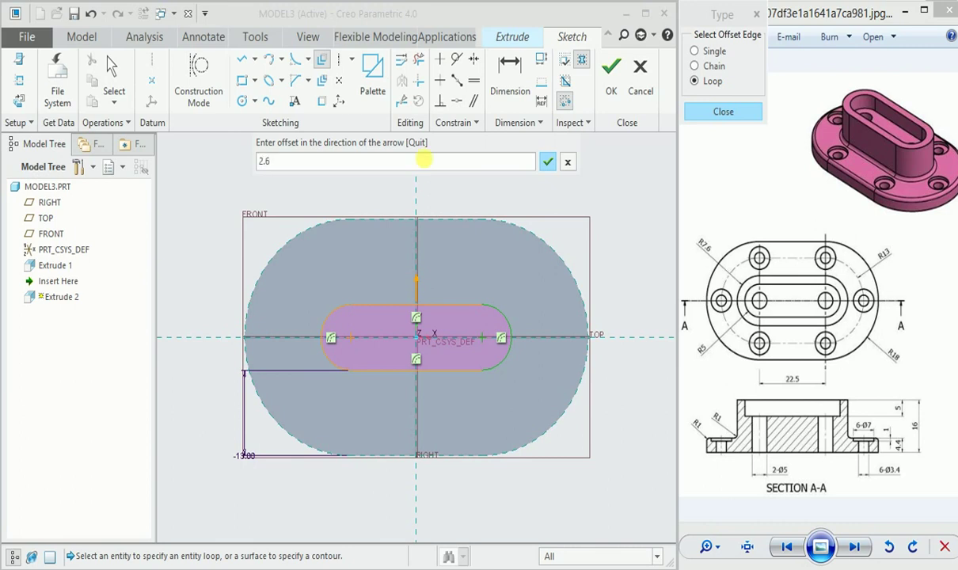
click(550, 163)
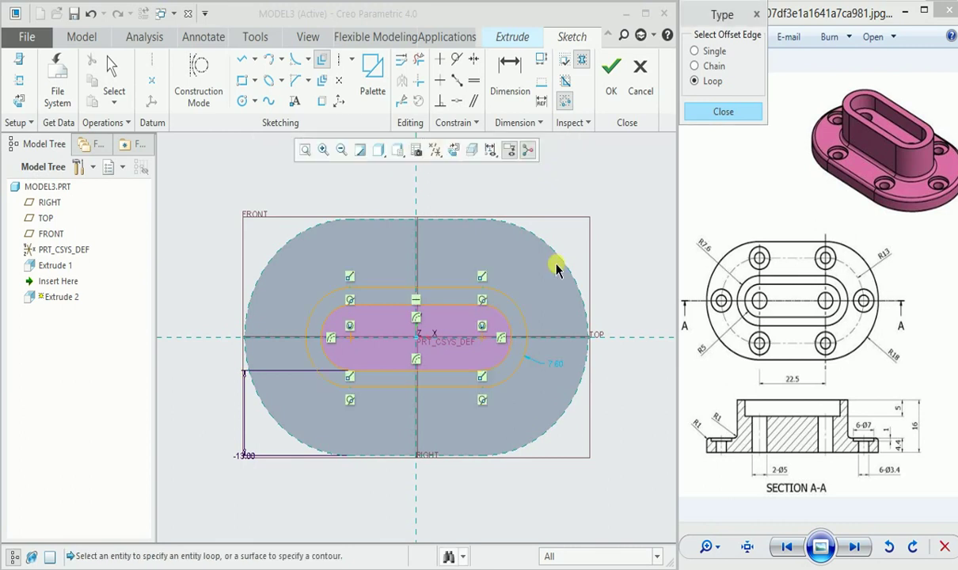
middle_click(606, 243)
middle_drag(625, 279, 635, 241)
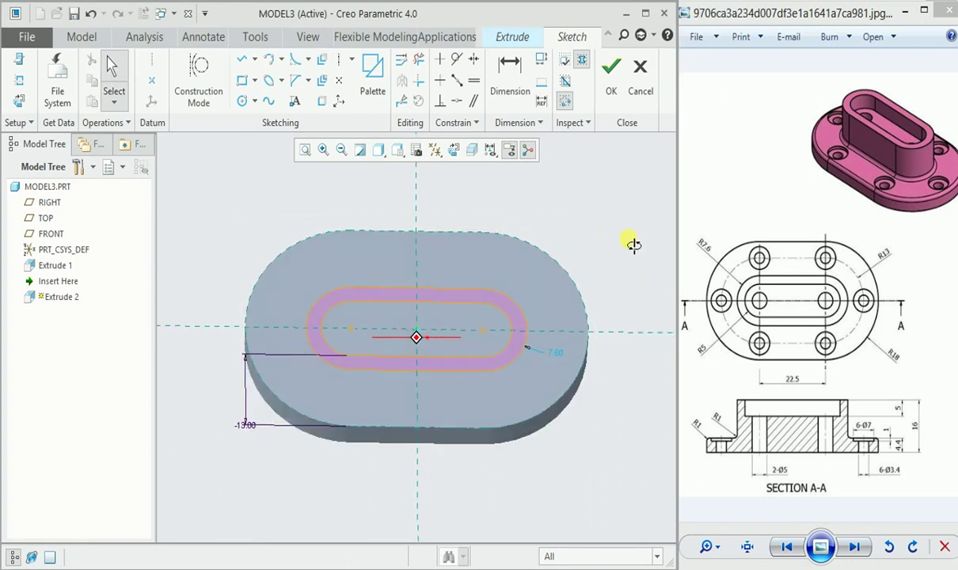
click(611, 72)
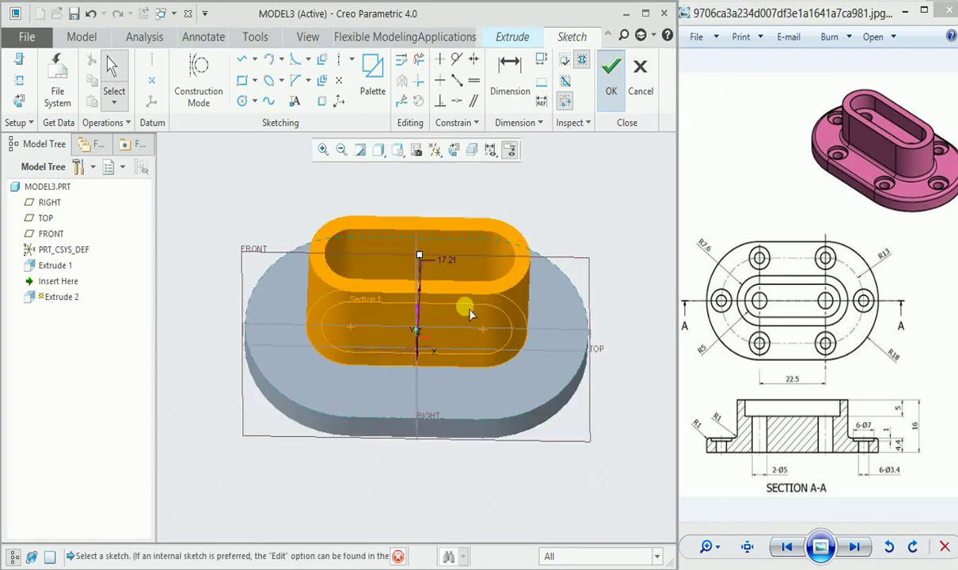
Extrude the boss ring 11.60 high and finish Extrude 2
double_click(96, 80)
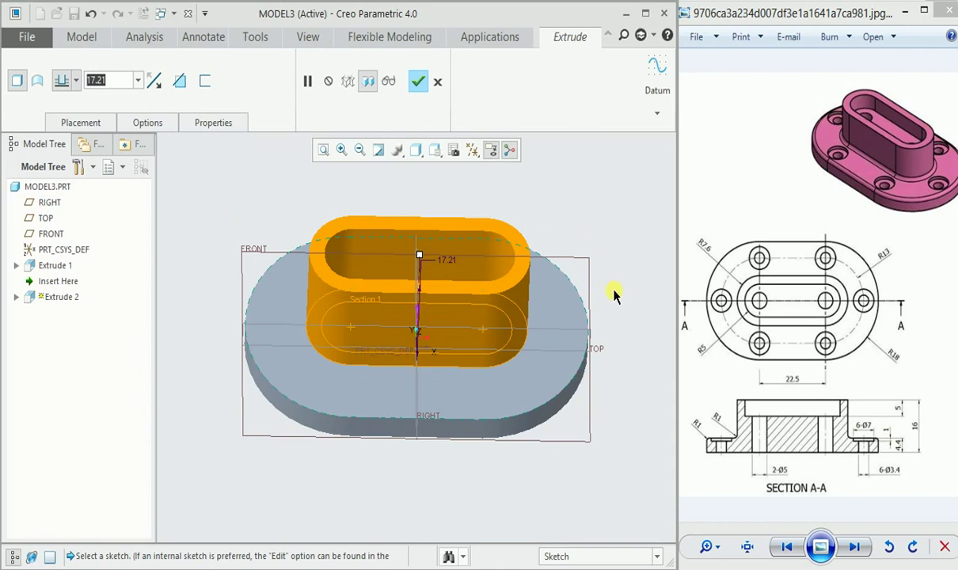
text(11.6)
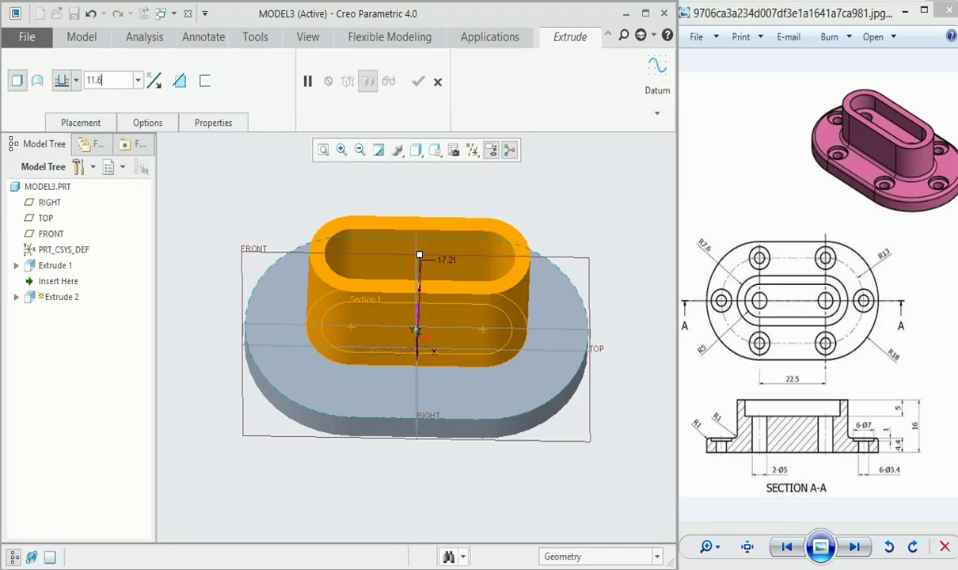
key(Return)
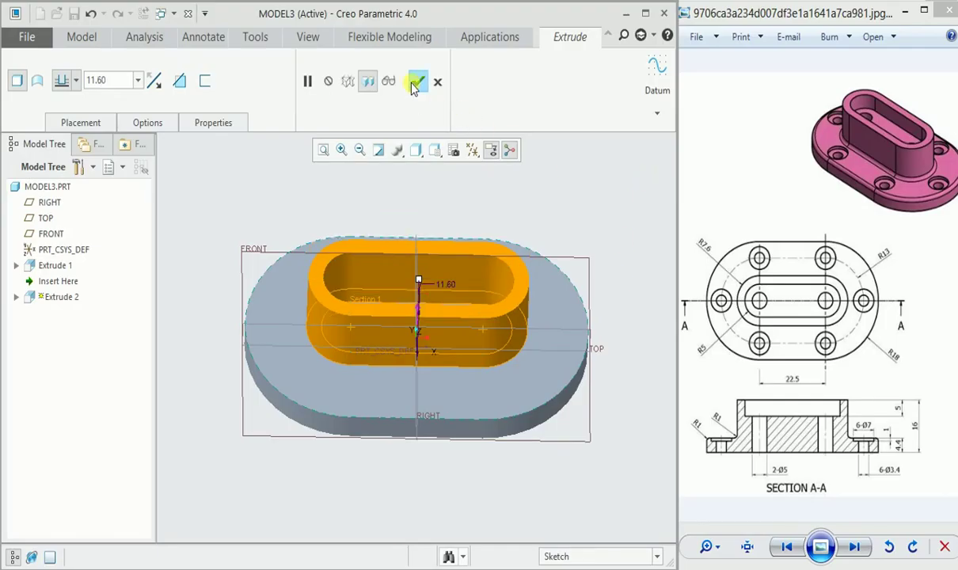
click(415, 84)
Switch the display style to Shading With Edges and orbit toward a top view
mouse_move(607, 220)
middle_down()
mouse_move(614, 247)
mouse_move(557, 221)
middle_up()
click(416, 150)
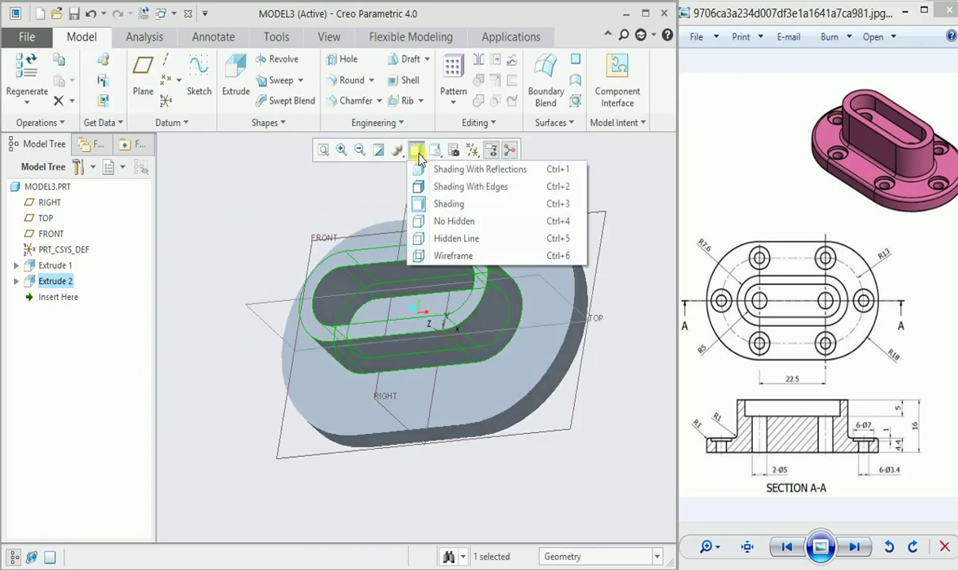
click(448, 187)
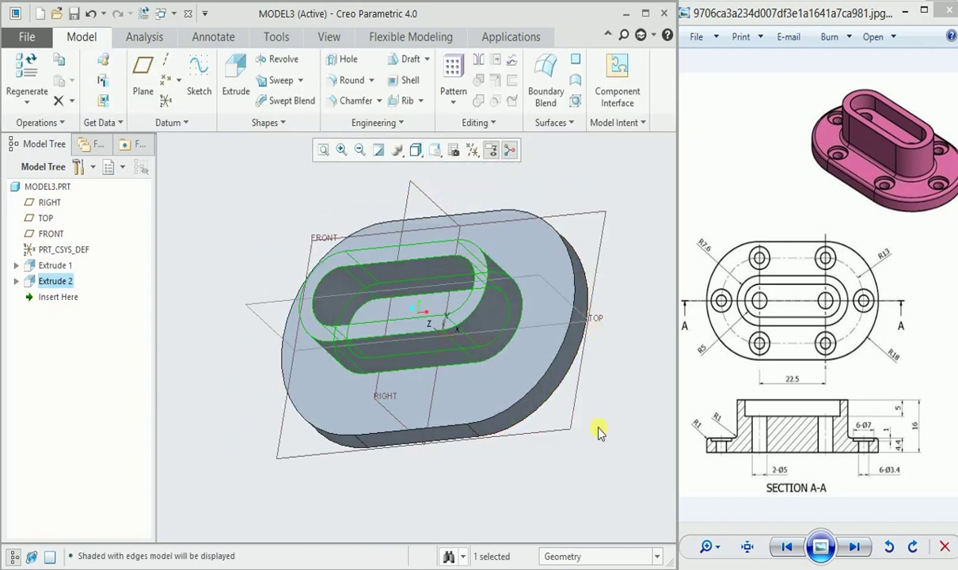
middle_drag(598, 434, 610, 453)
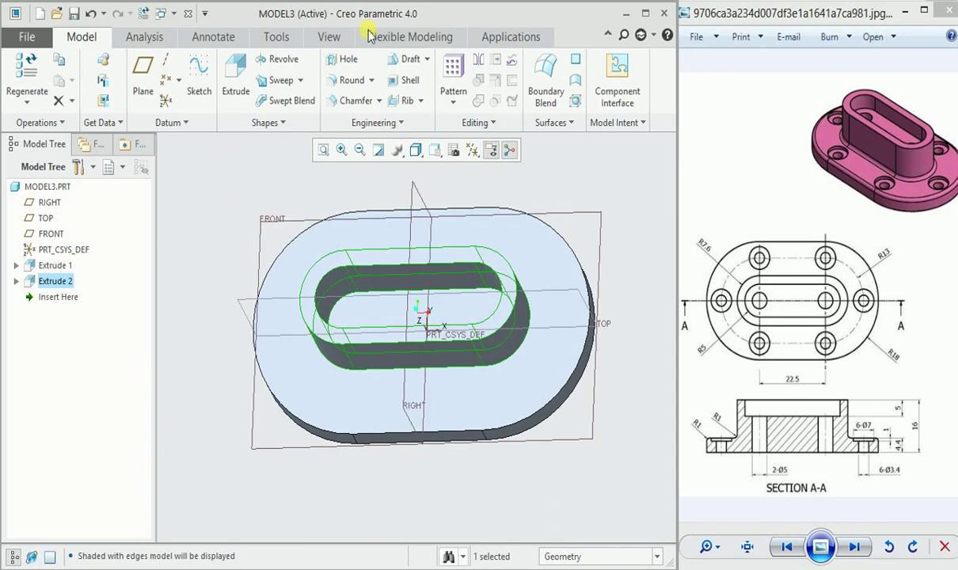
Place a hole on the plate's top face, aligned with TOP and referenced to RIGHT
click(348, 61)
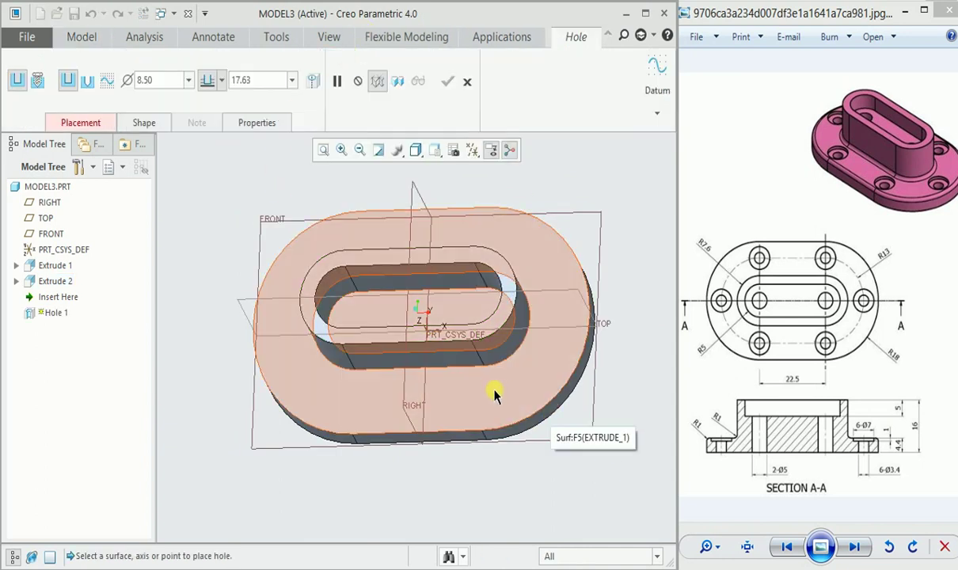
click(504, 392)
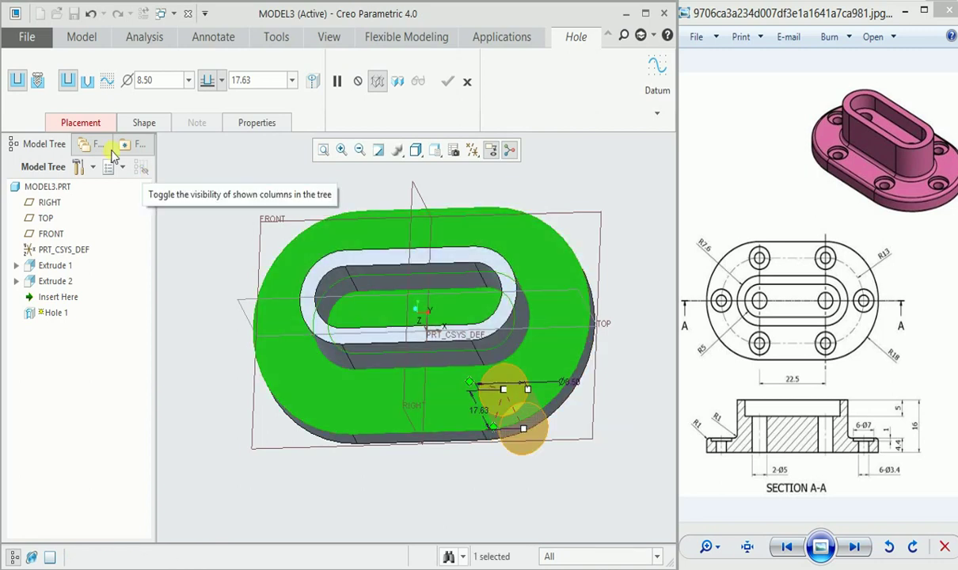
click(81, 123)
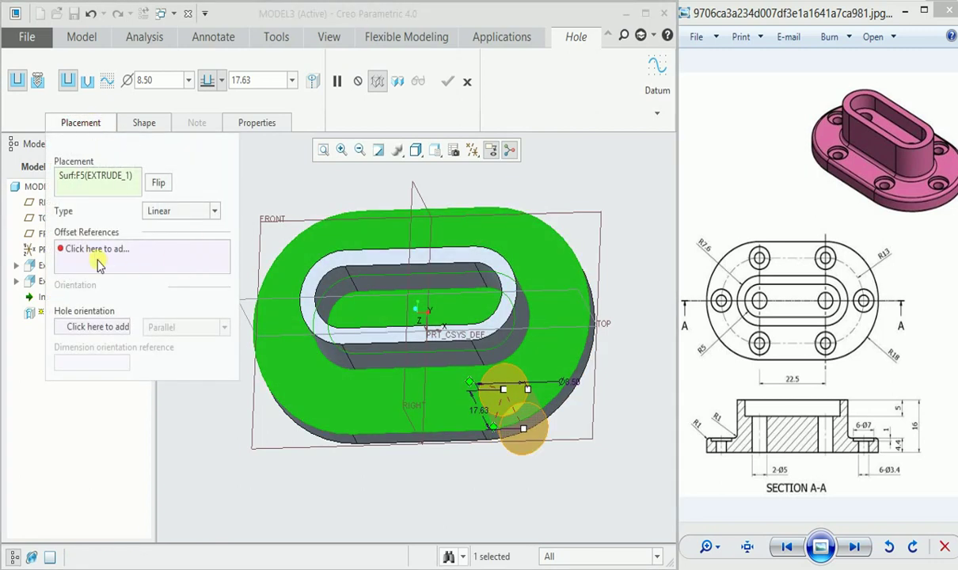
click(96, 250)
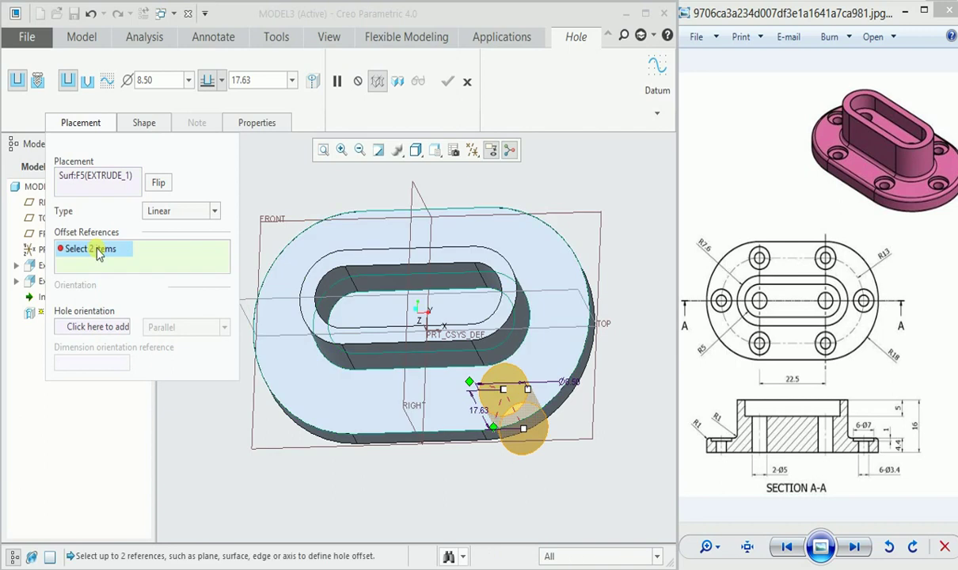
click(557, 297)
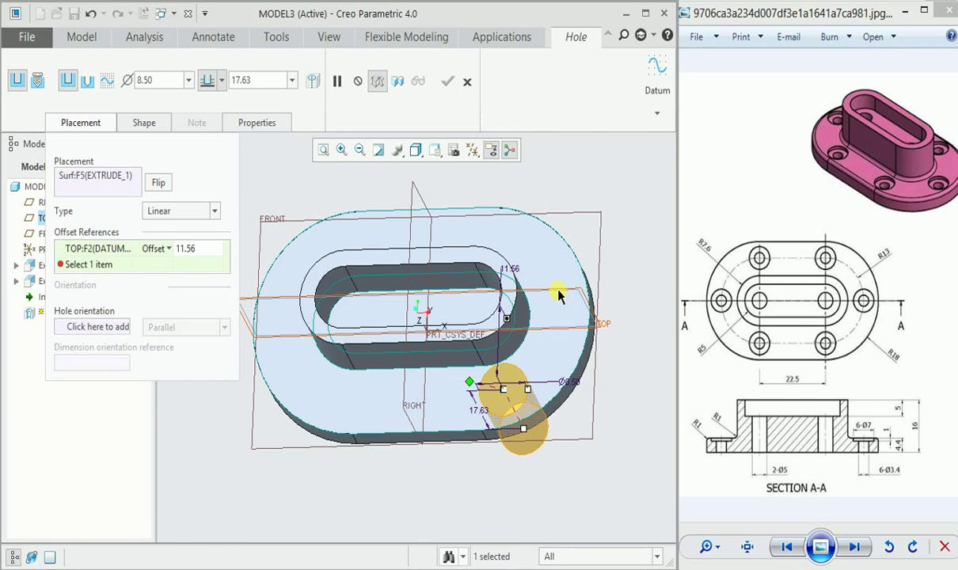
ctrl+click(406, 418)
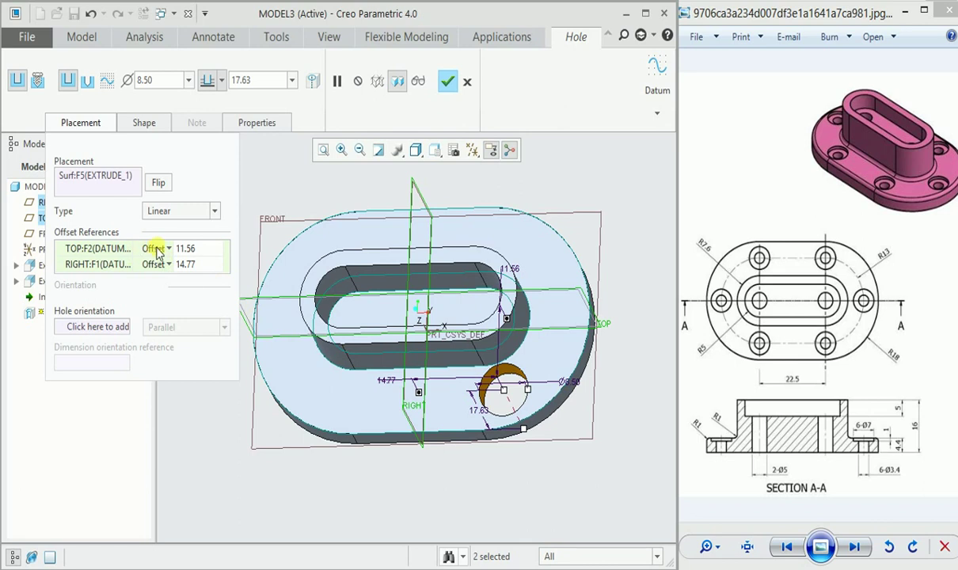
click(158, 250)
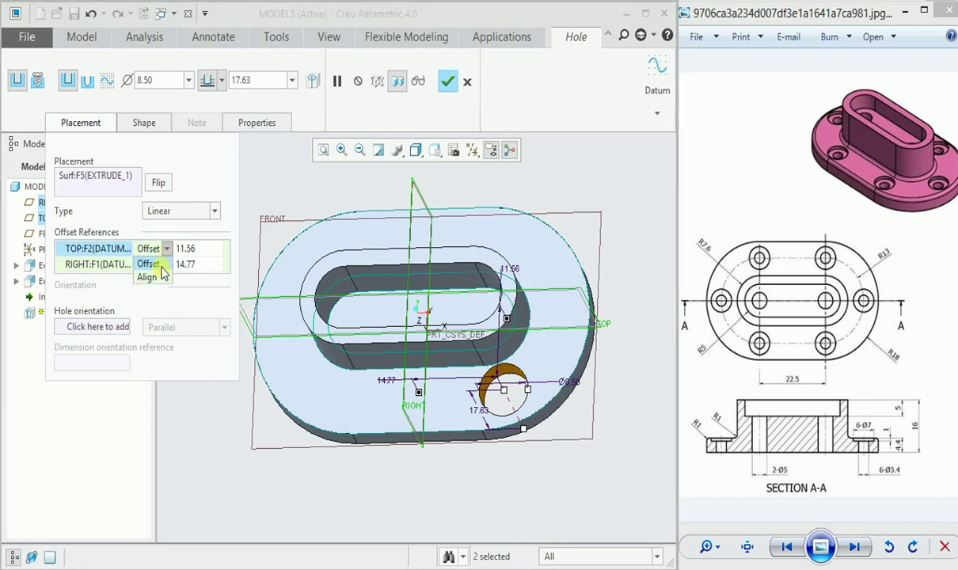
click(158, 276)
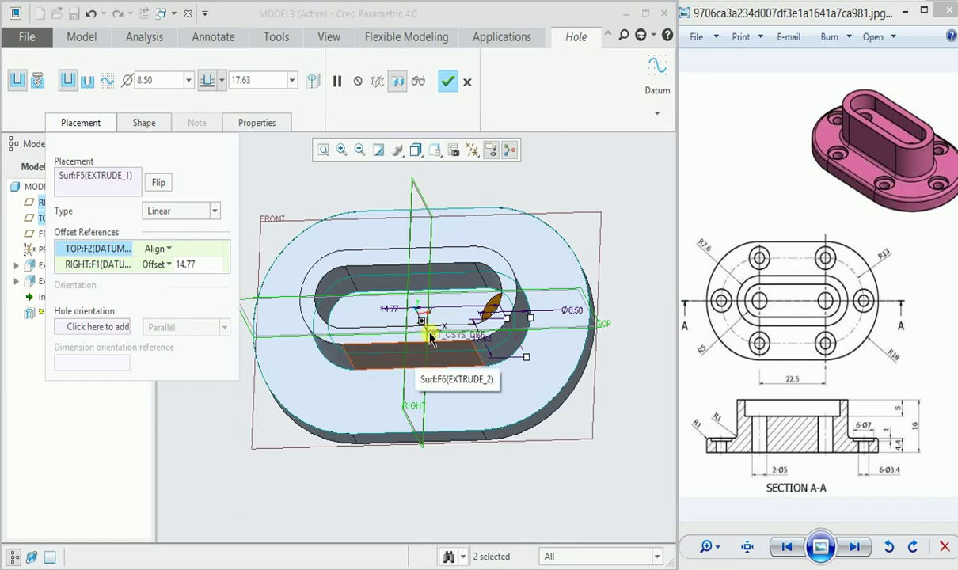
Set the hole 11.25 from RIGHT with 5.00 diameter and finish Hole 1
double_click(392, 308)
text(11.25)
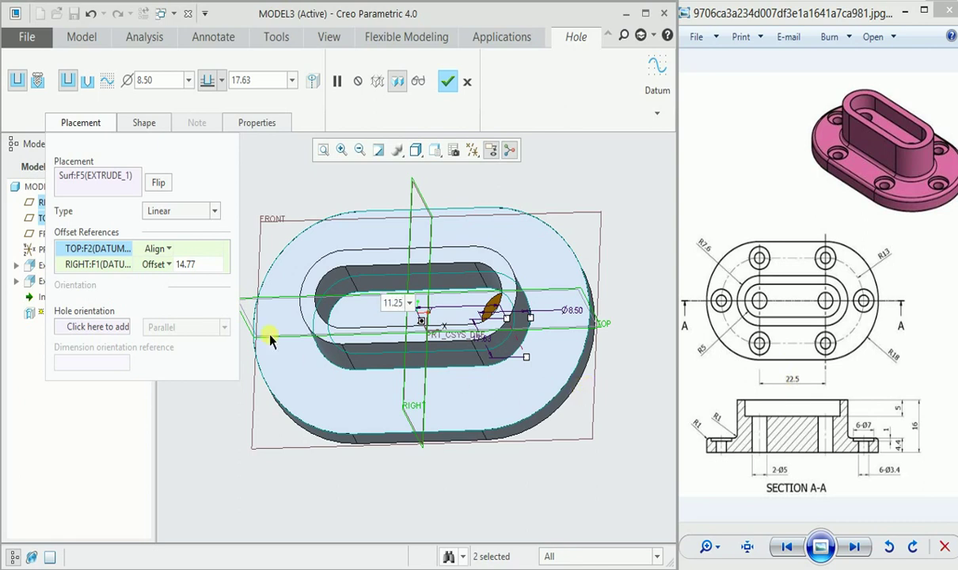
key(Return)
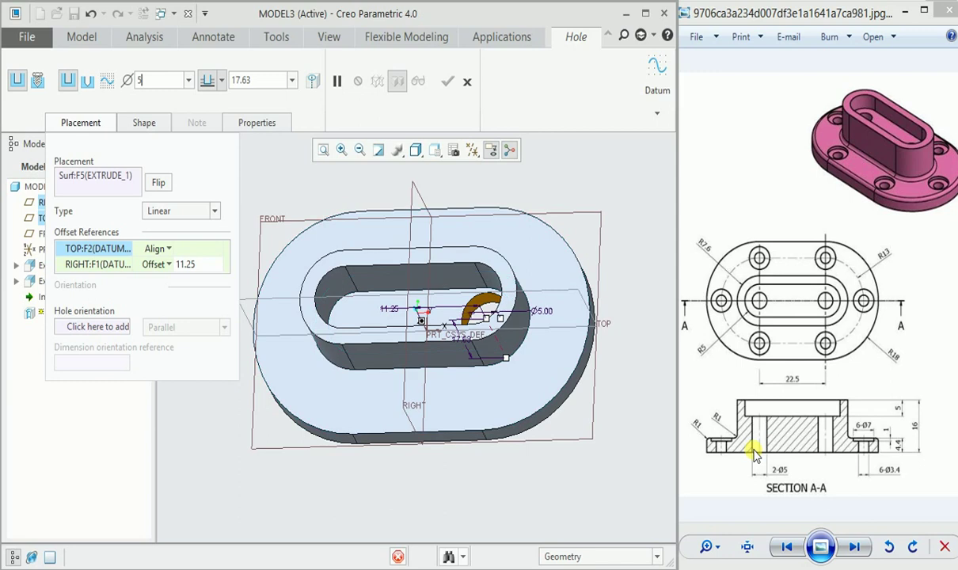
text(5)
key(Return)
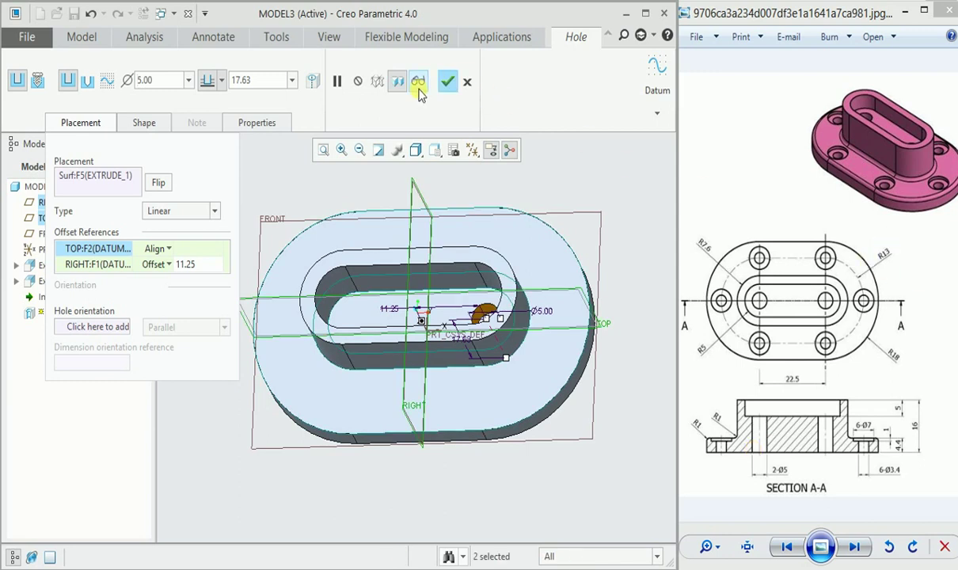
click(447, 81)
Create Mirror 1, copying Hole 1 across the RIGHT datum plane
mouse_move(520, 367)
middle_down()
mouse_move(513, 310)
mouse_move(510, 454)
mouse_move(525, 430)
mouse_move(507, 441)
middle_up()
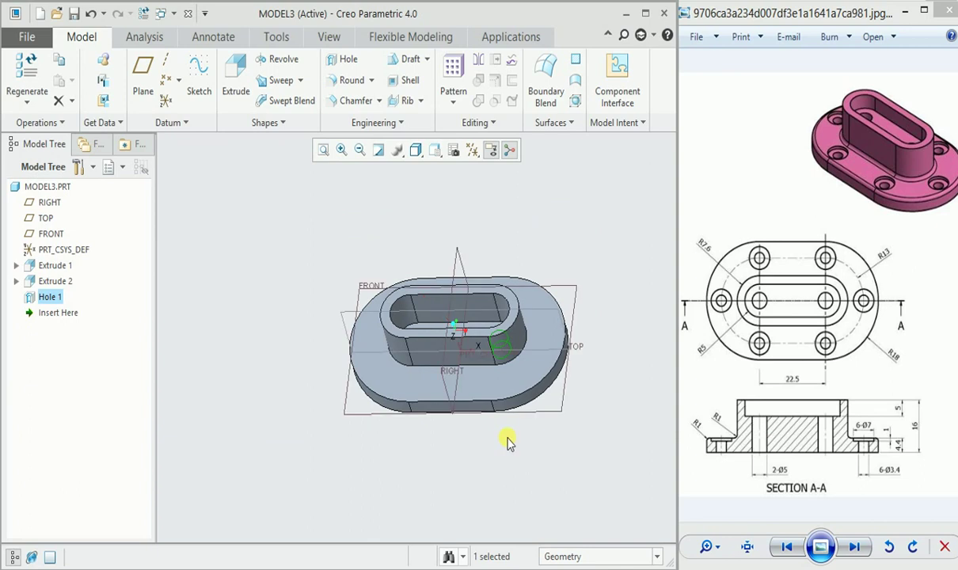
click(479, 64)
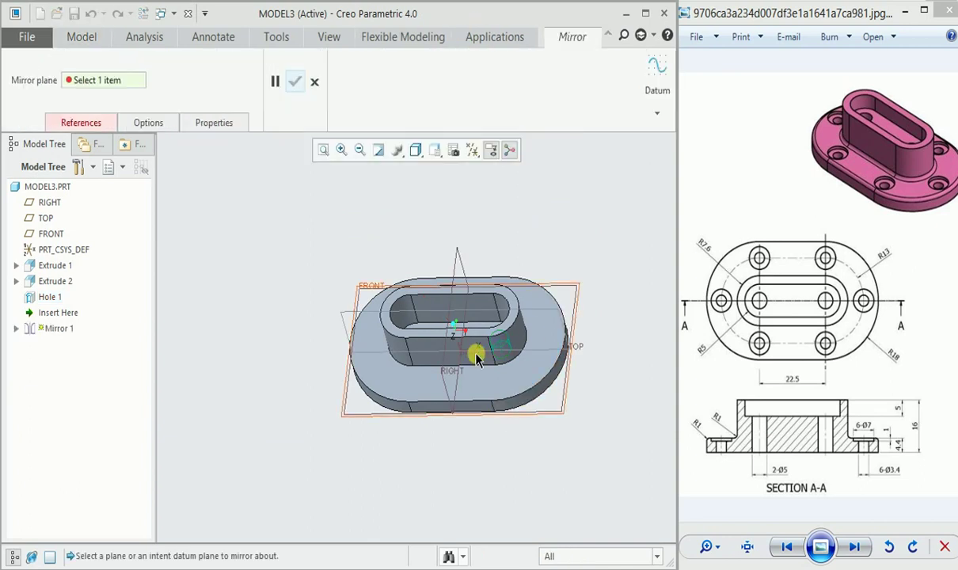
click(445, 373)
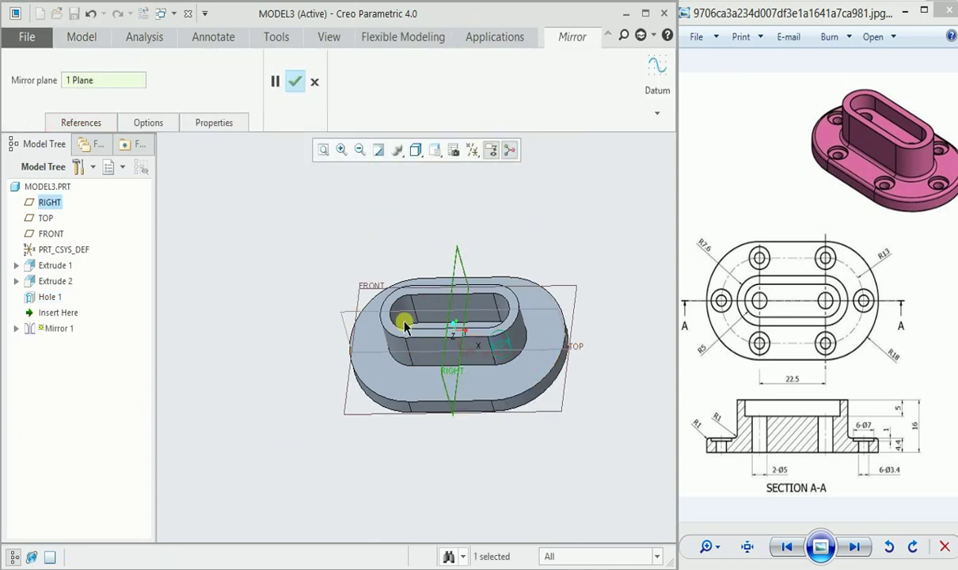
click(295, 81)
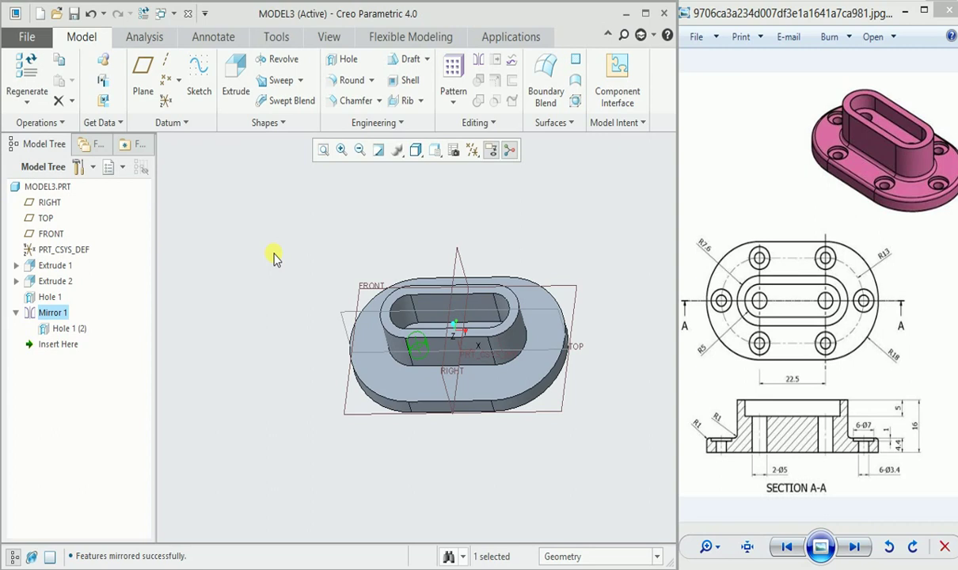
middle_drag(378, 198, 488, 337)
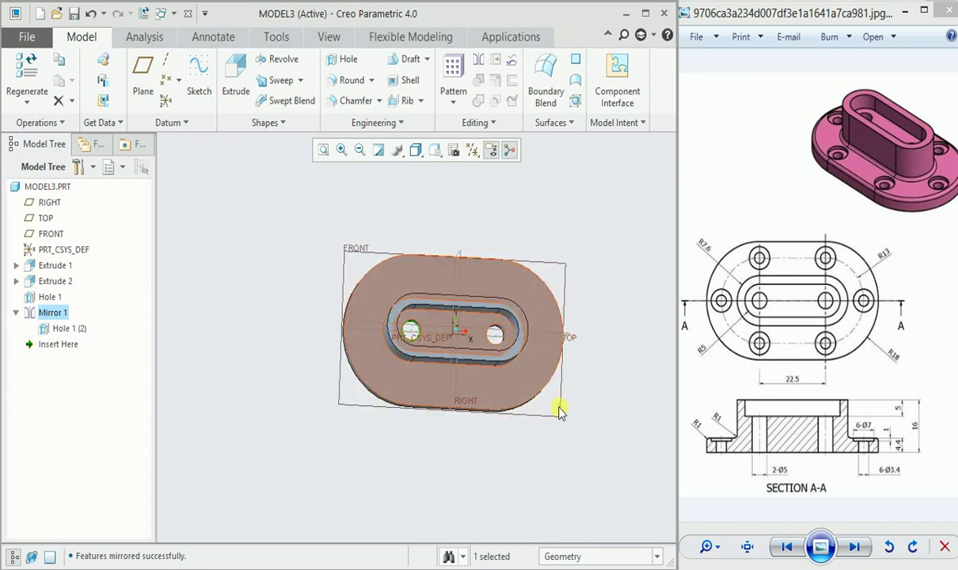
middle_drag(556, 409, 580, 397)
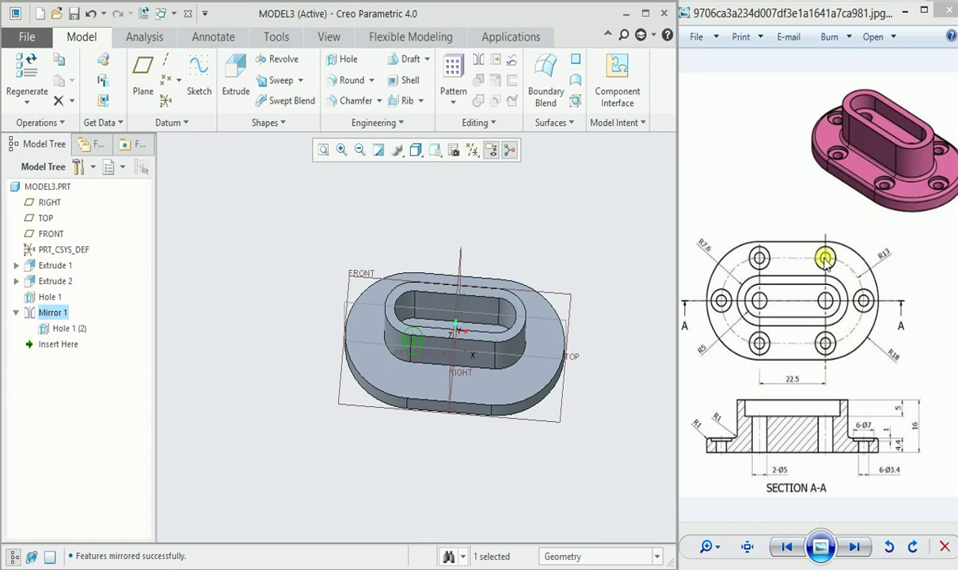
click(606, 430)
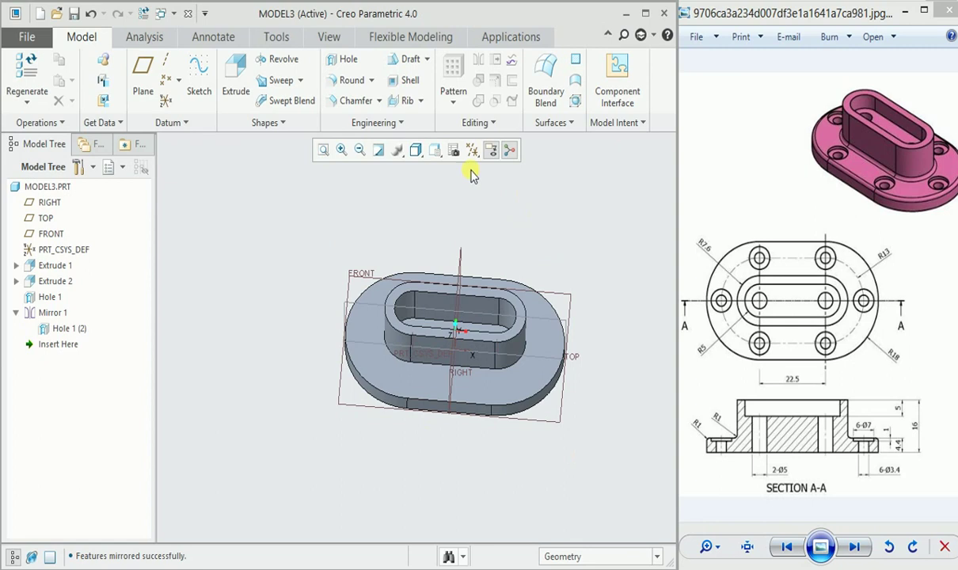
click(342, 58)
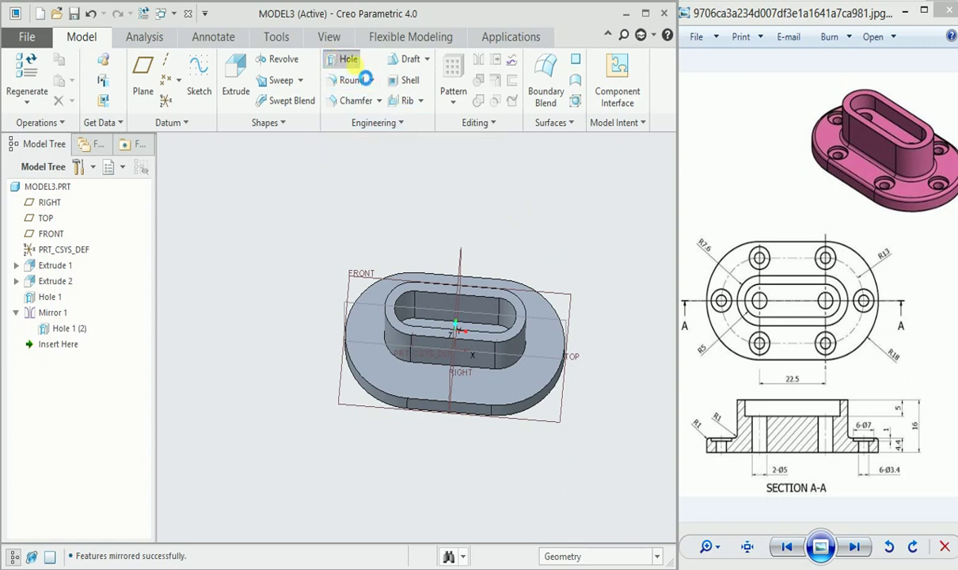
Place a new hole on the plate's top face, using Diameter placement around Hole 1's axis
click(519, 388)
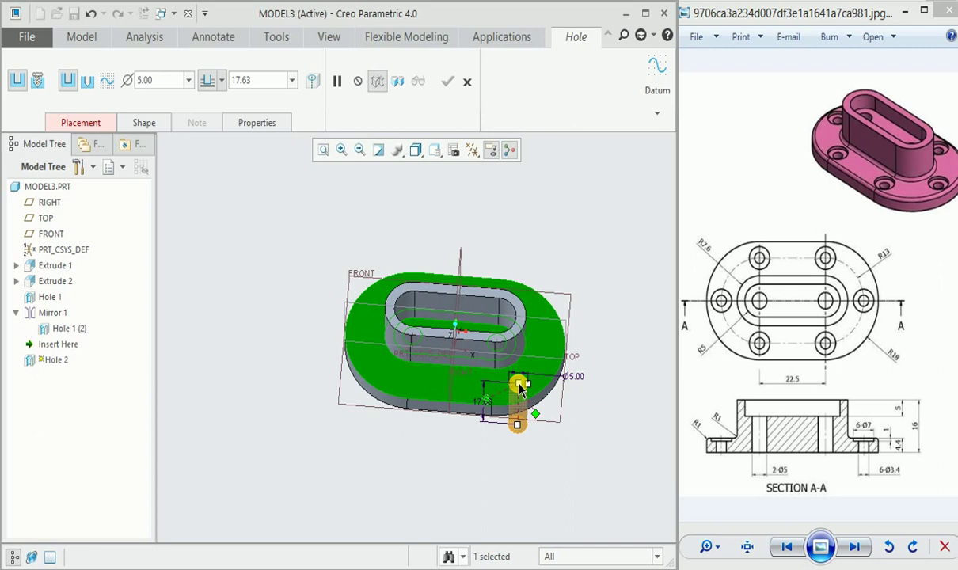
click(95, 124)
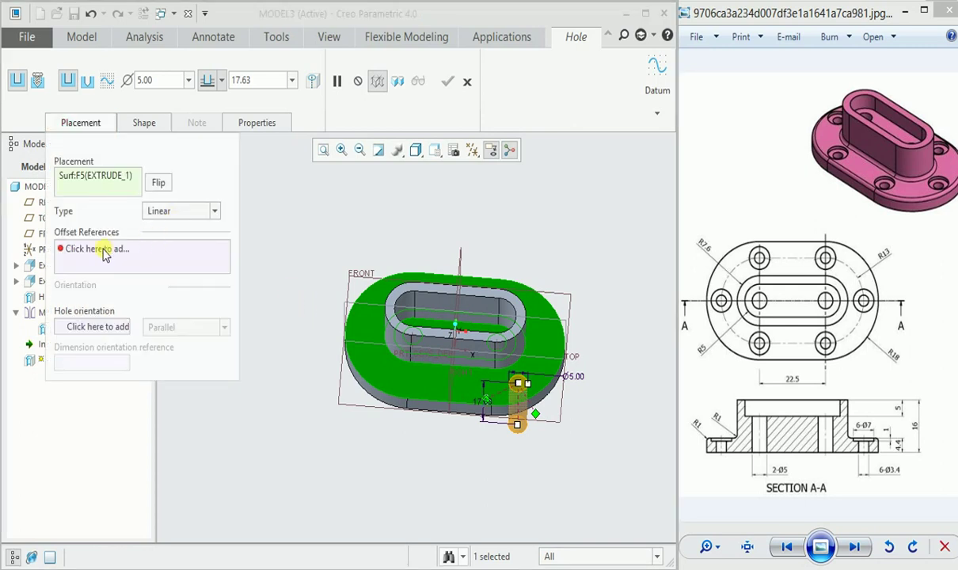
click(214, 213)
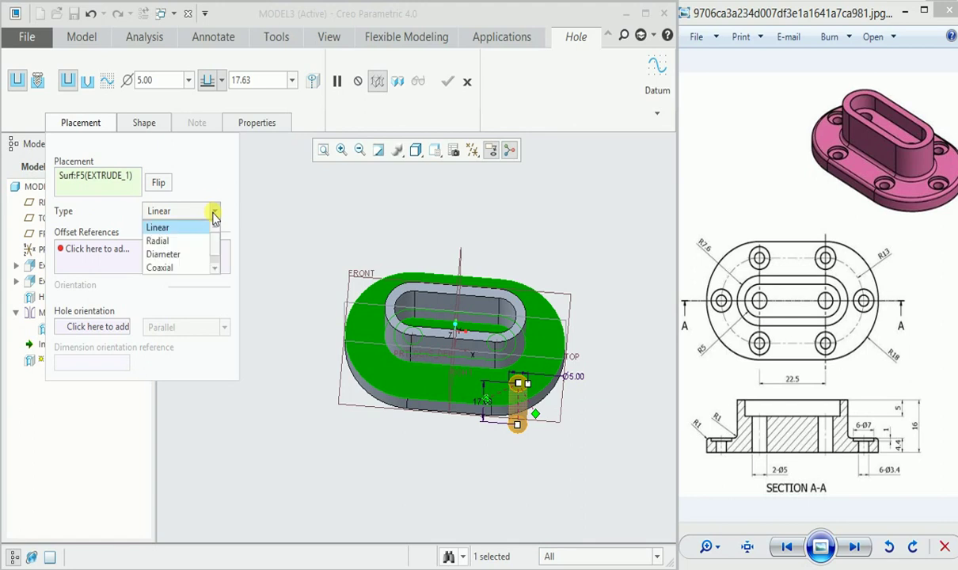
click(191, 250)
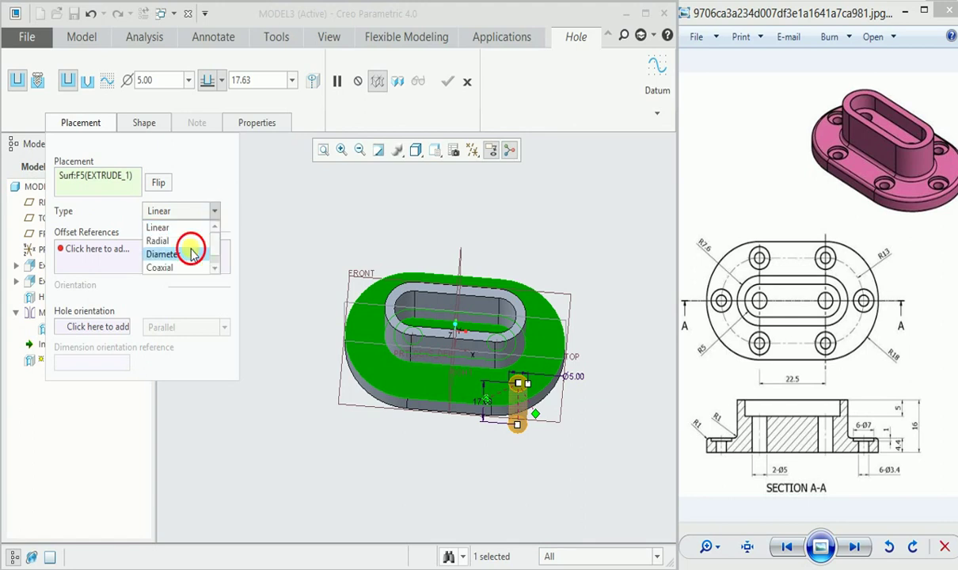
click(100, 249)
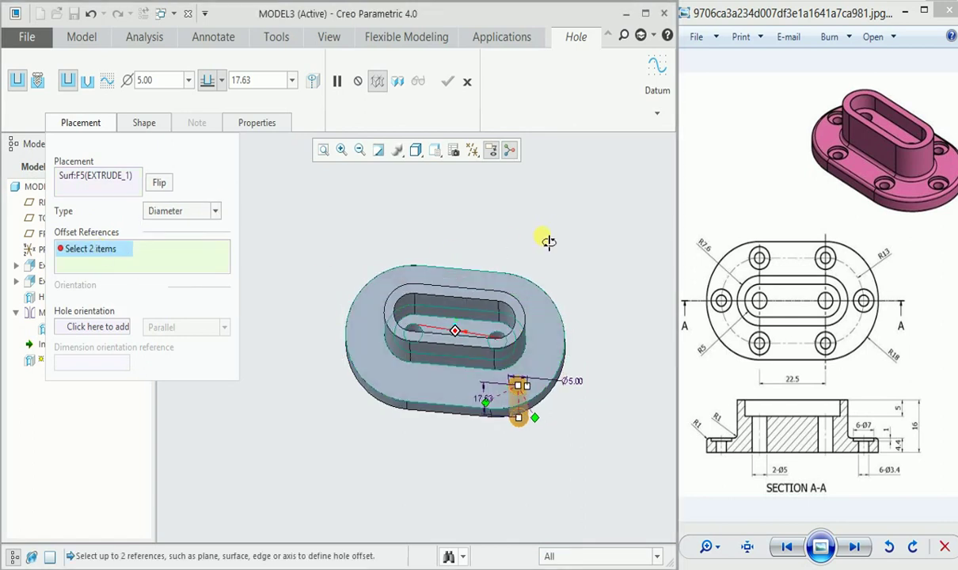
scroll(543, 240, up, 3)
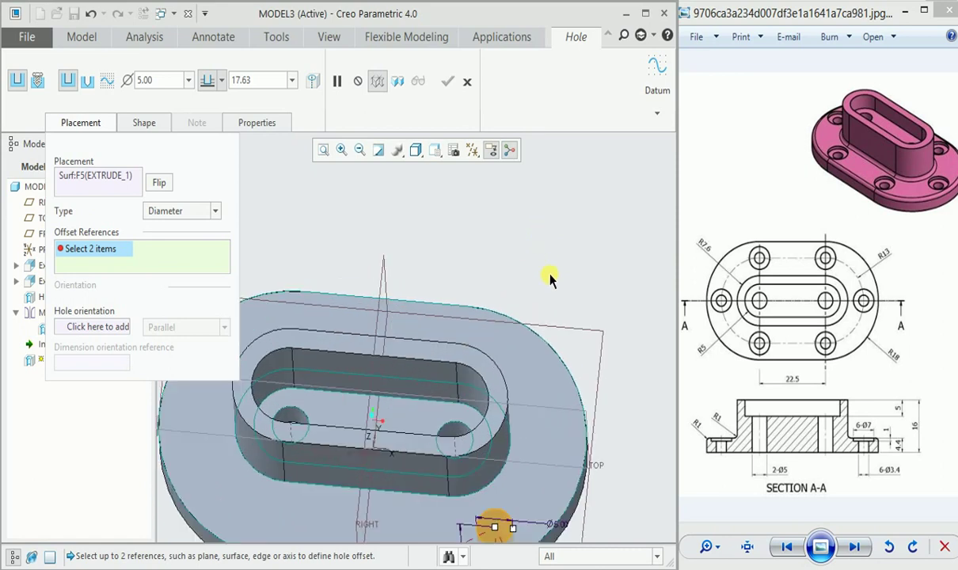
shift+middle_drag(552, 279, 573, 197)
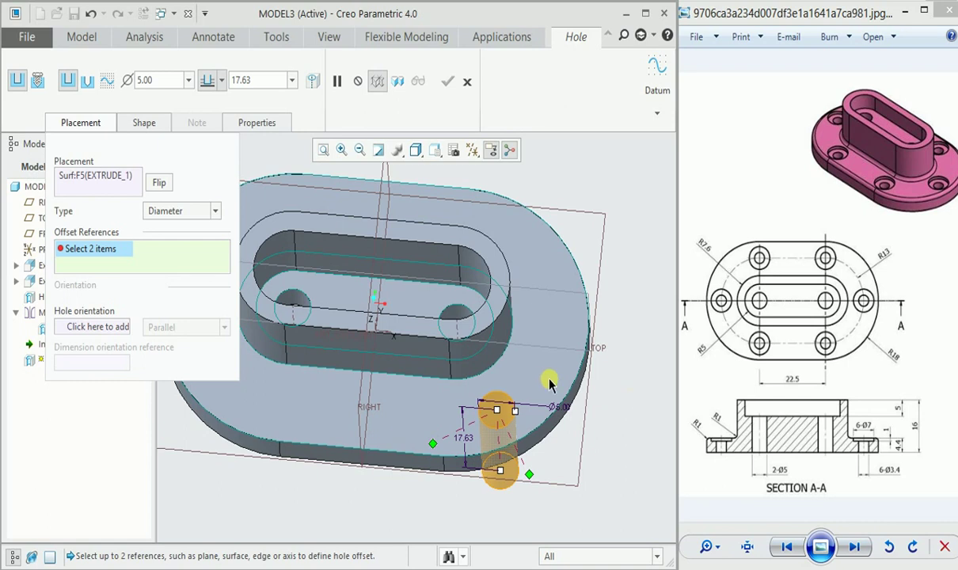
scroll(576, 372, up, 1)
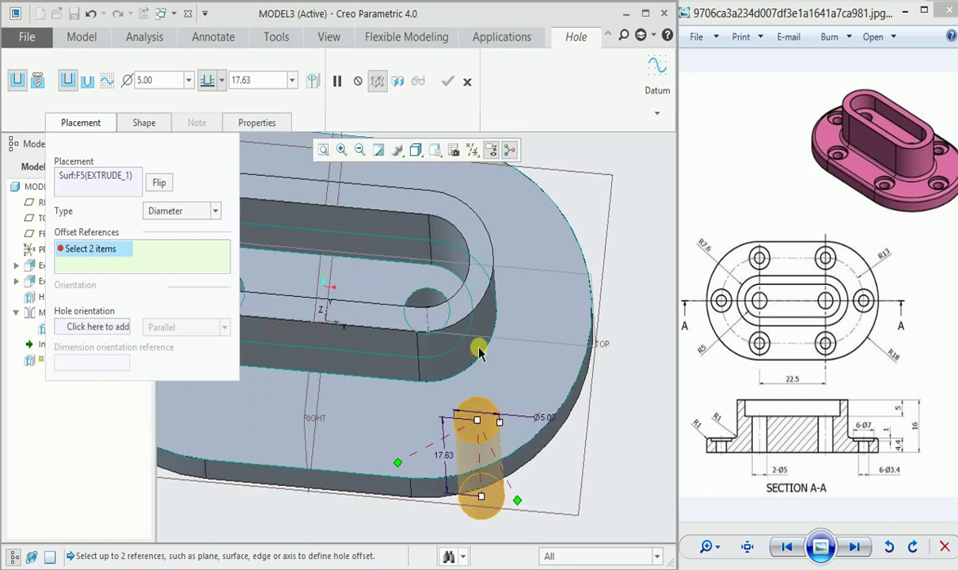
click(427, 321)
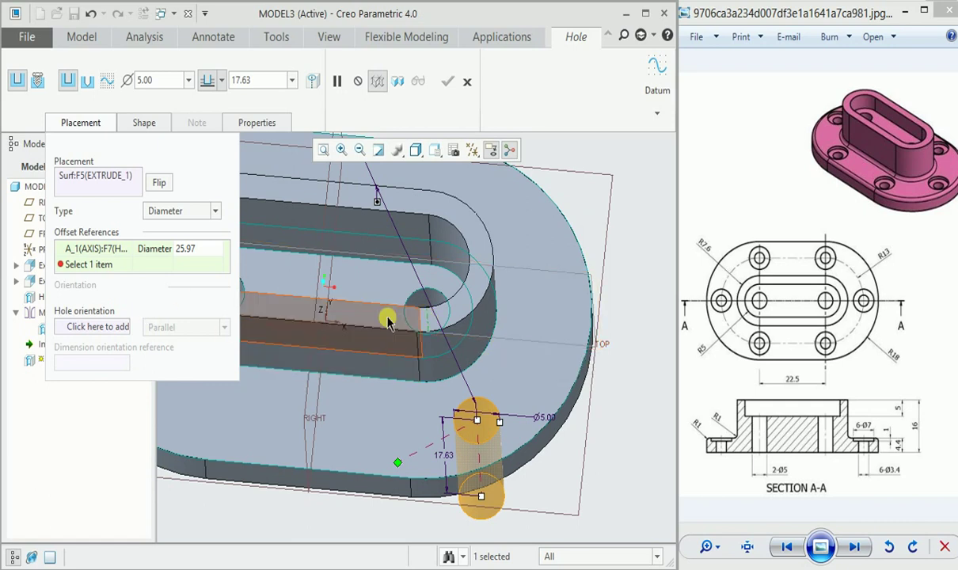
Use TOP as the angle reference and set placement diameter 26 and angle 90°
click(545, 275)
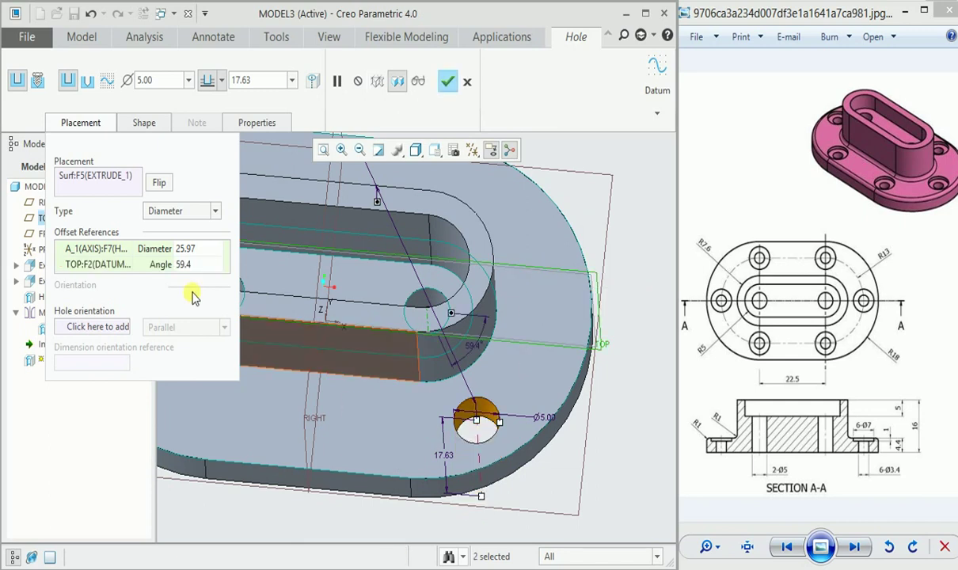
double_click(189, 248)
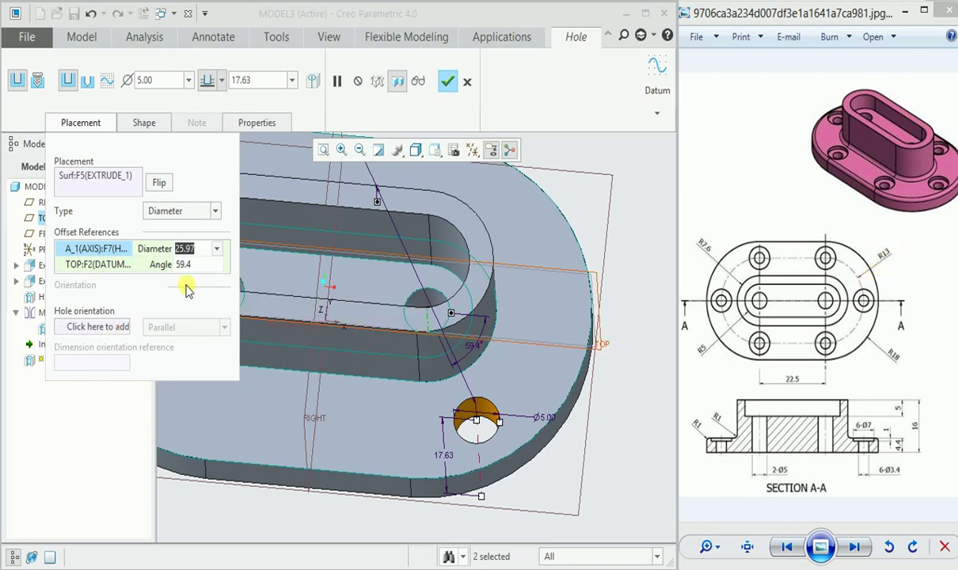
text(26)
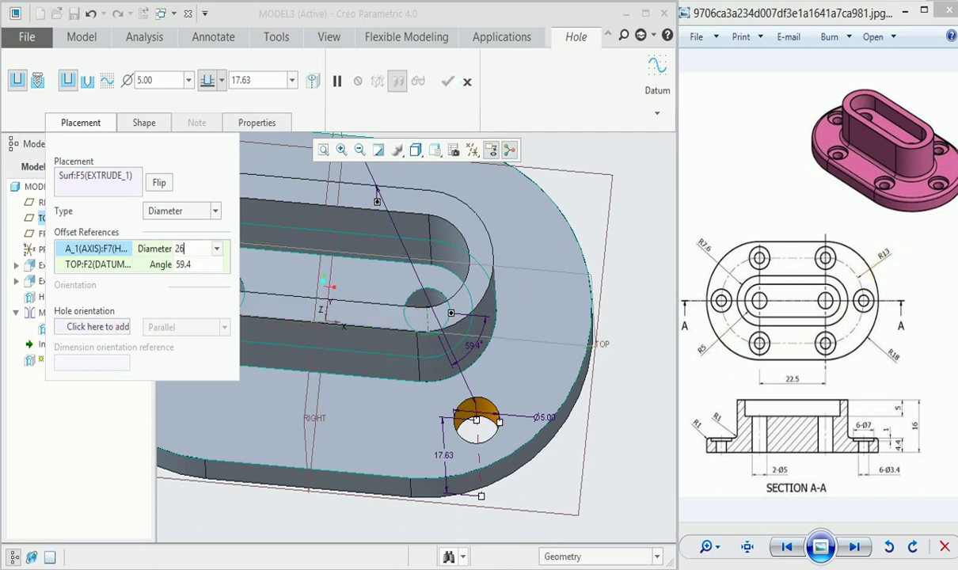
click(198, 266)
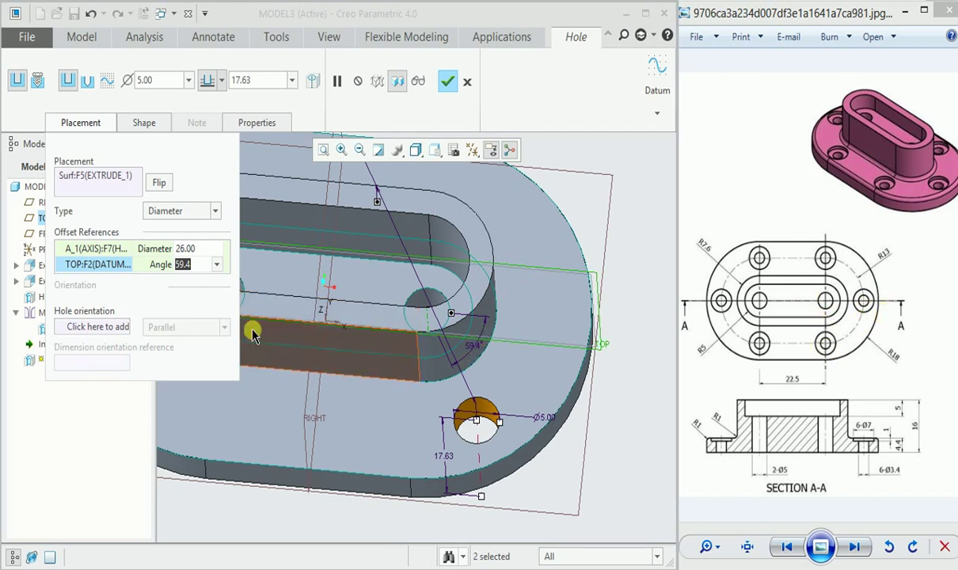
text(90)
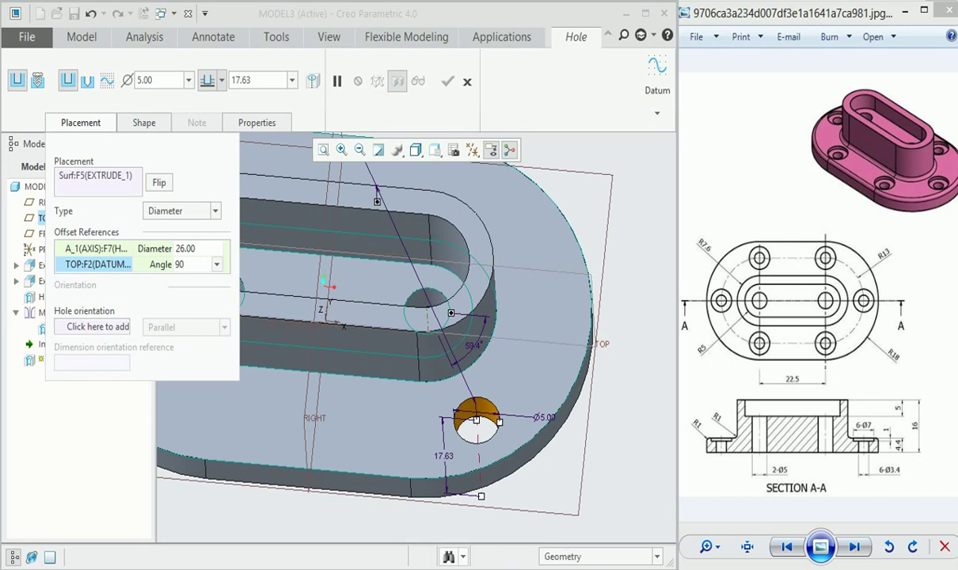
key(Return)
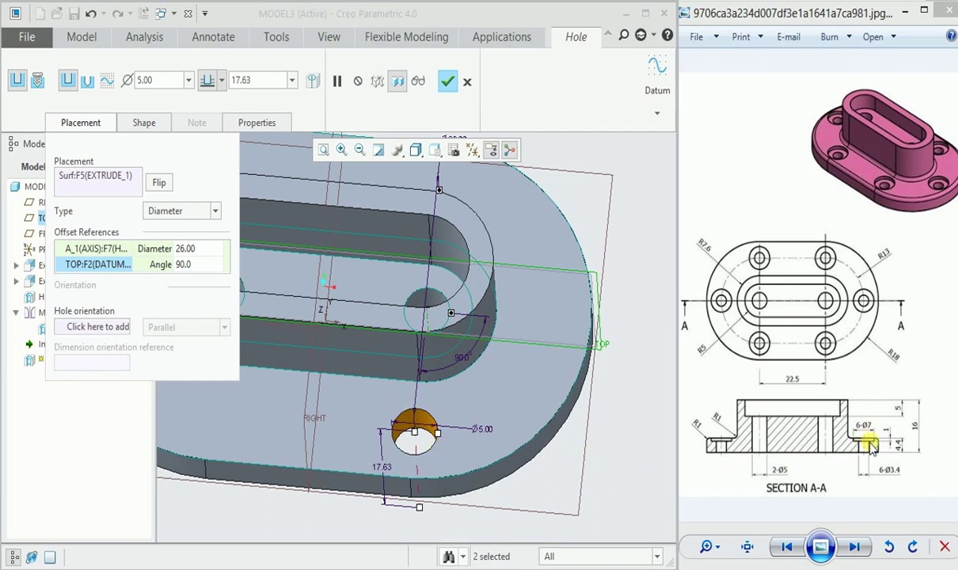
Switch Hole 2 to a standard profile with a counterbore
click(86, 86)
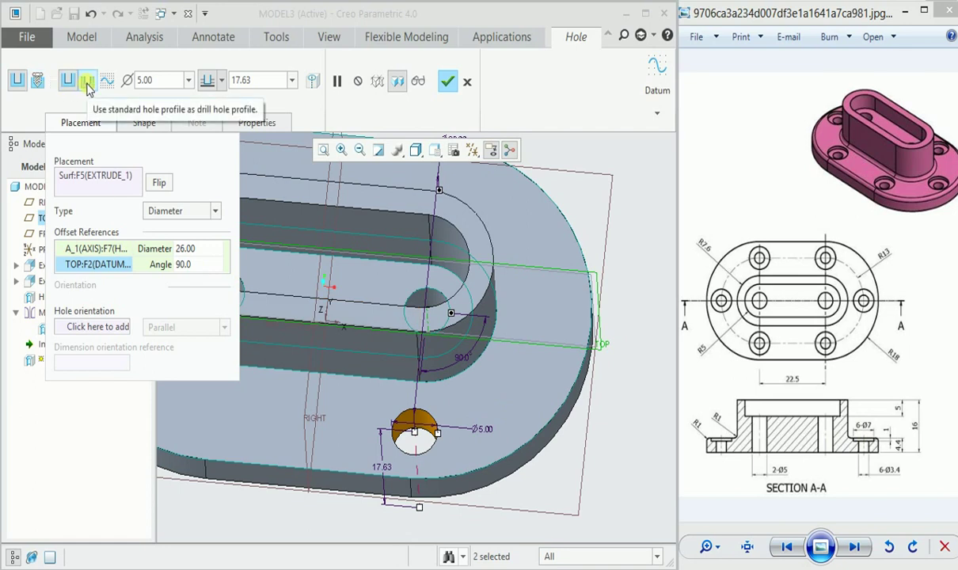
click(87, 84)
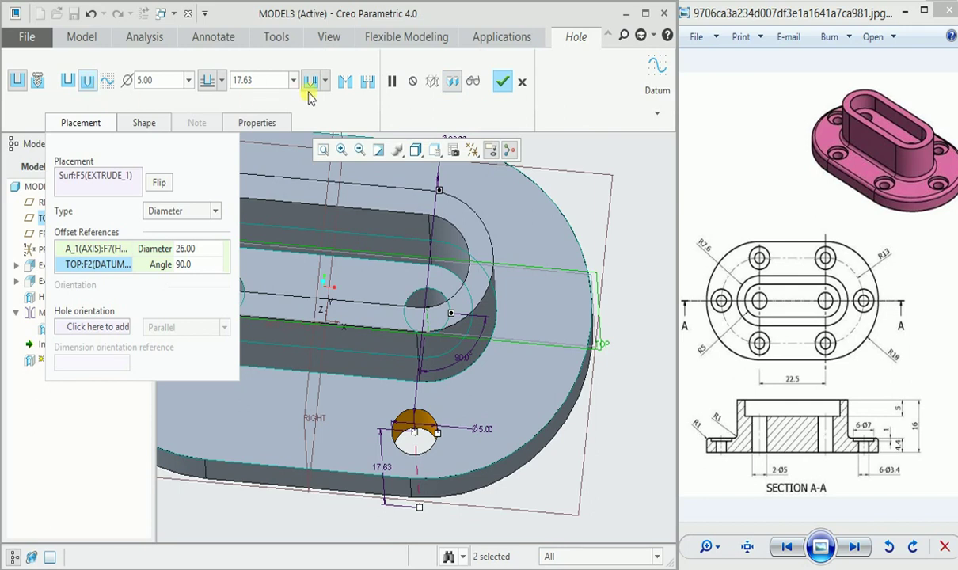
click(366, 80)
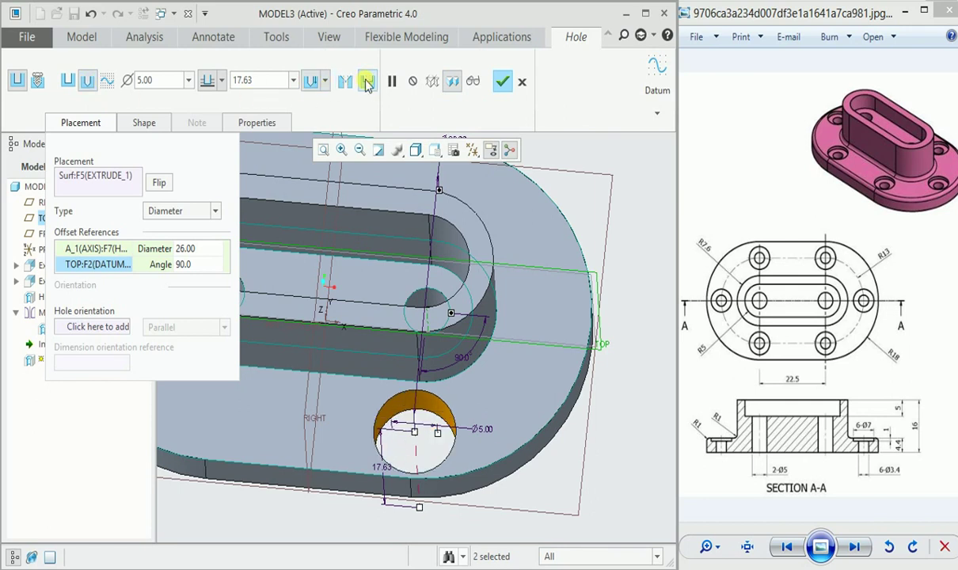
click(144, 124)
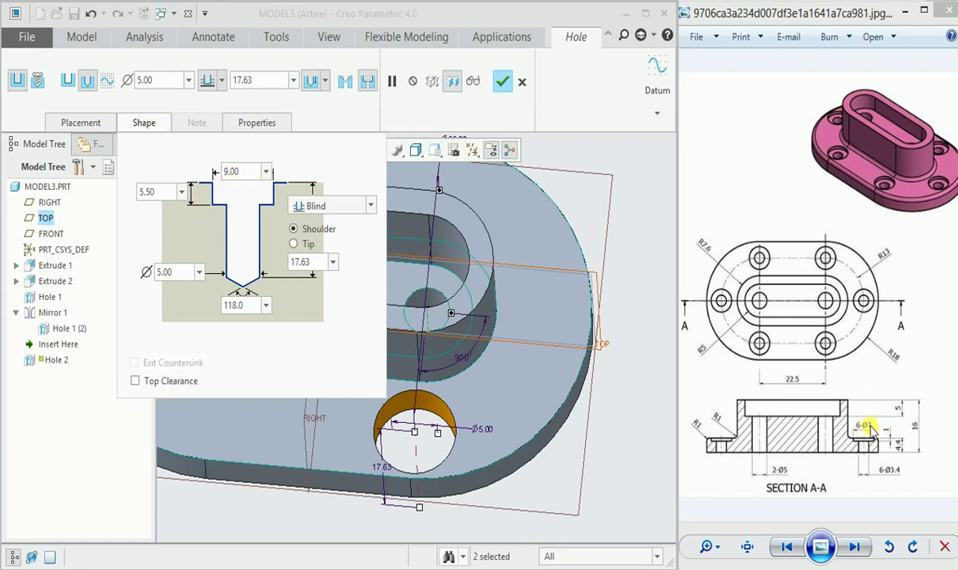
Set counterbore diameter 7 and depth 1, make the hole Through All, and finish it
double_click(238, 176)
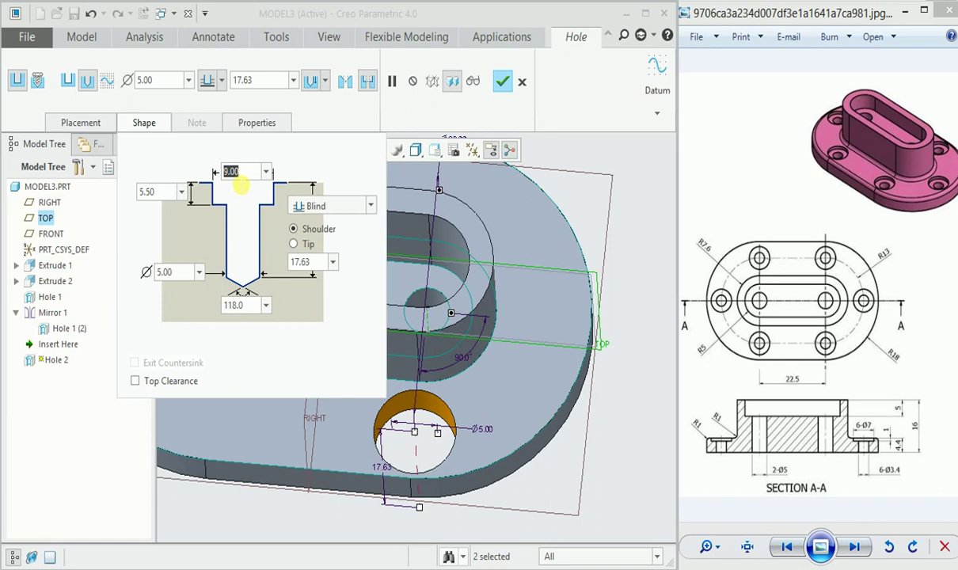
text(7)
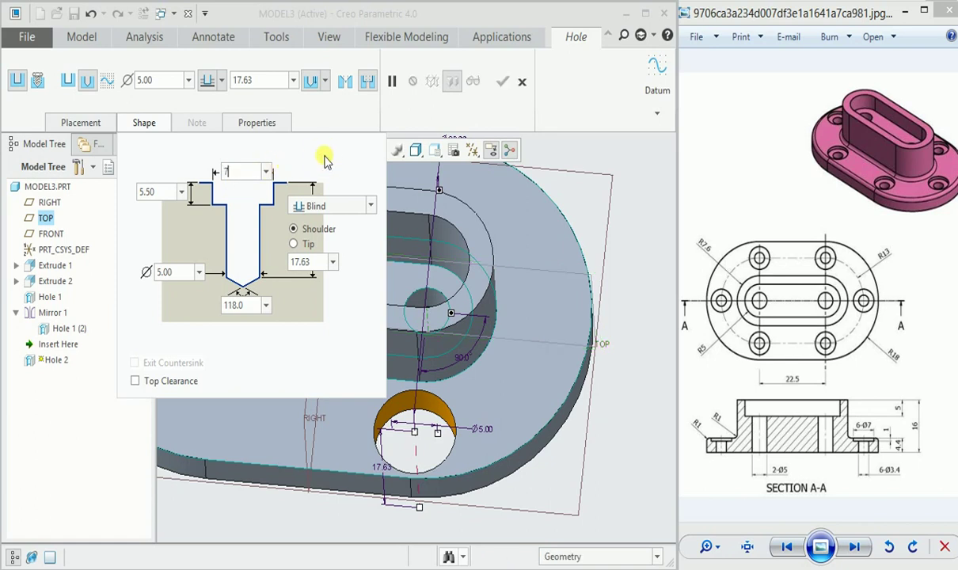
key(Return)
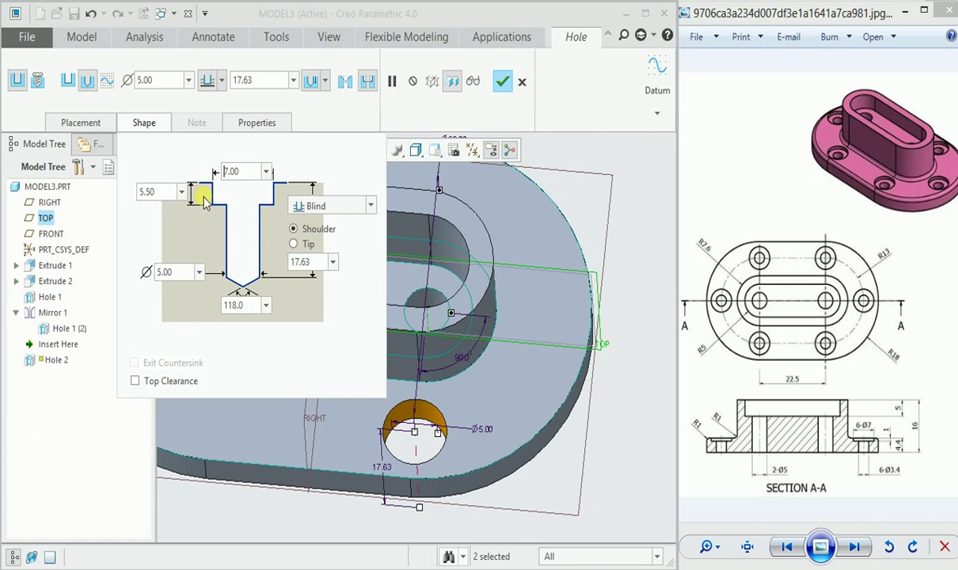
double_click(167, 194)
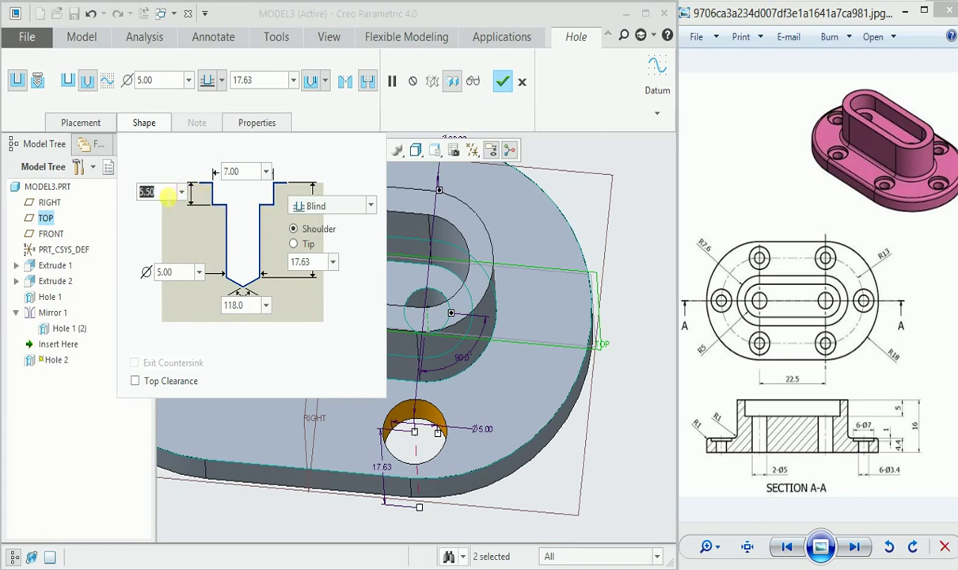
text(1)
key(Return)
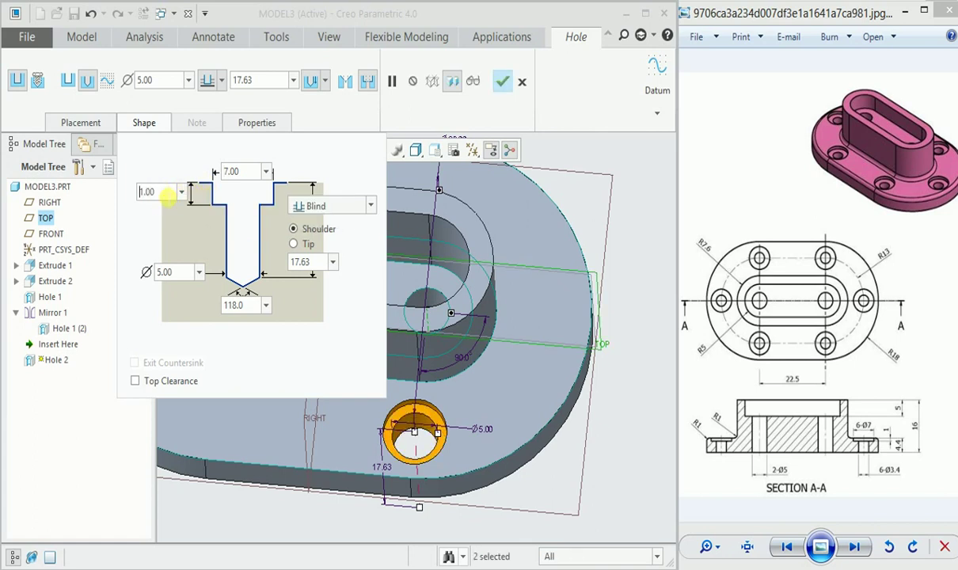
click(370, 206)
click(354, 259)
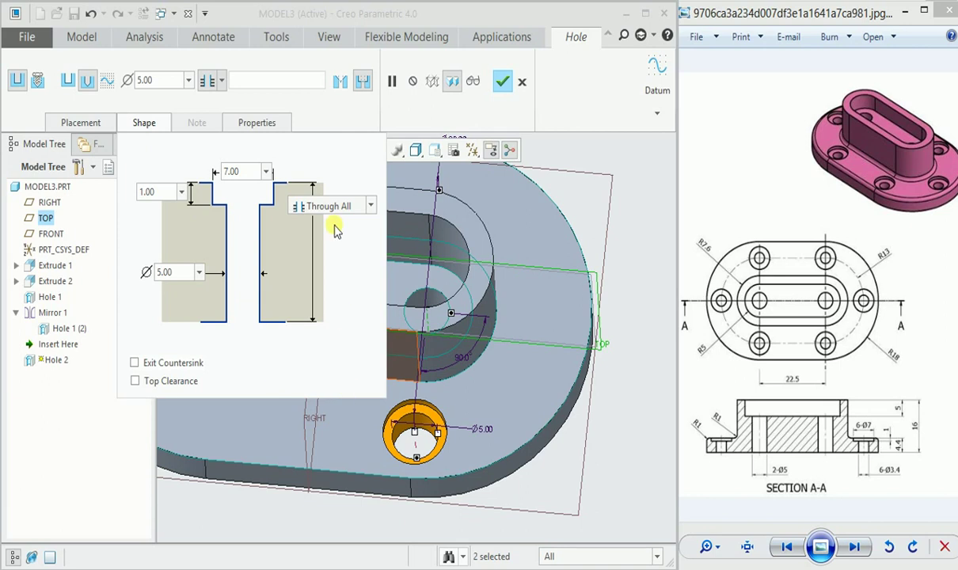
click(501, 83)
Create Mirror 2 by mirroring Hole 2 across the RIGHT datum plane, then reselect Hole 2
middle_drag(521, 530, 532, 490)
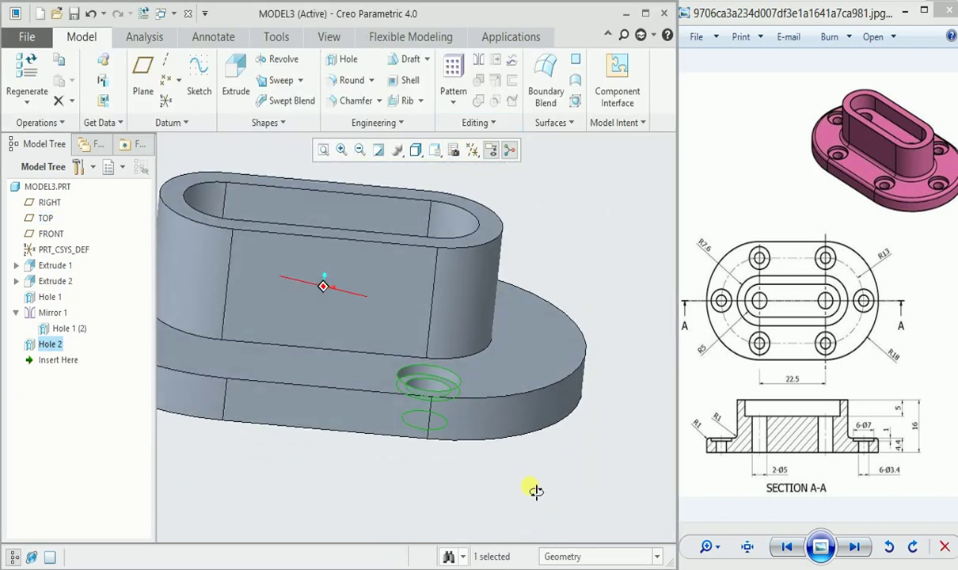
scroll(507, 486, down, 3)
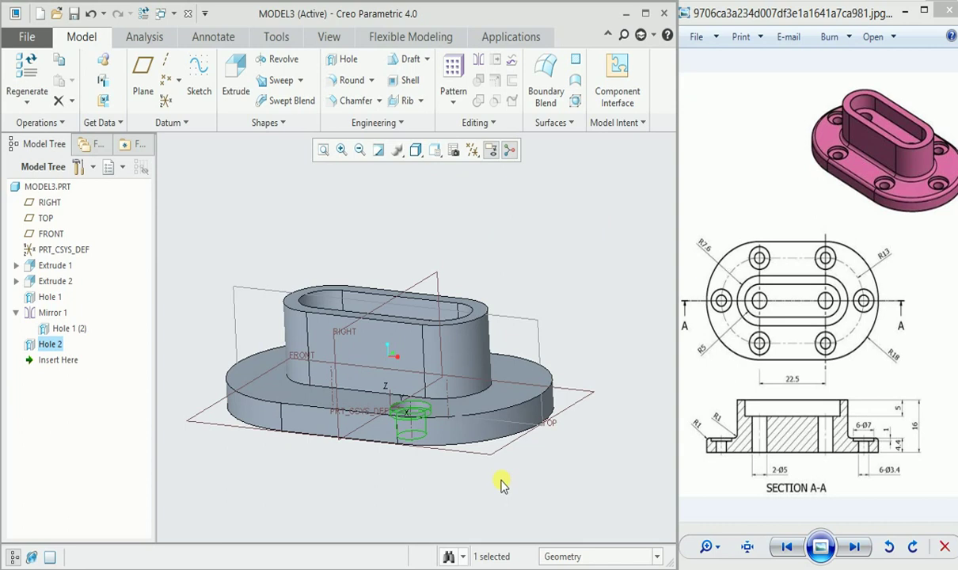
click(479, 60)
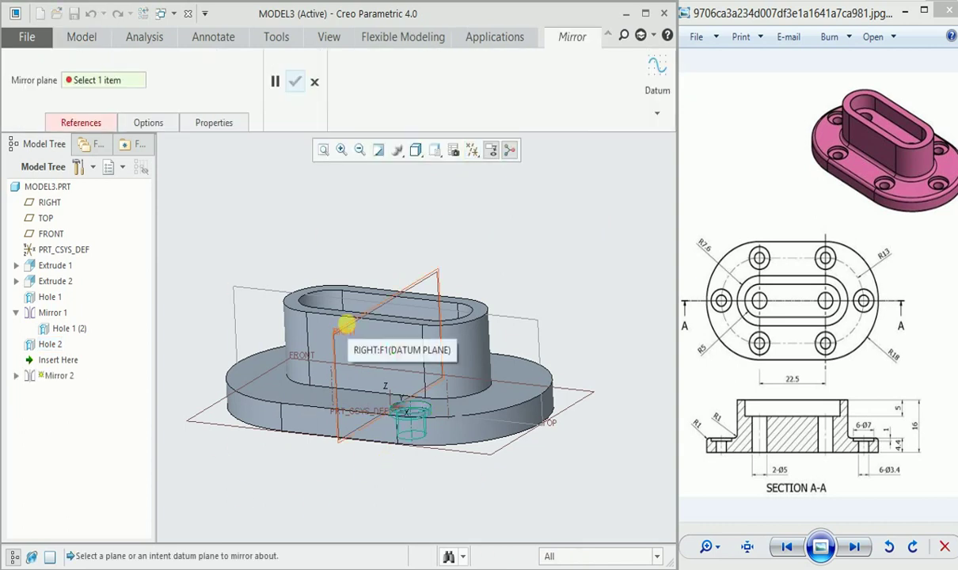
click(346, 326)
click(294, 81)
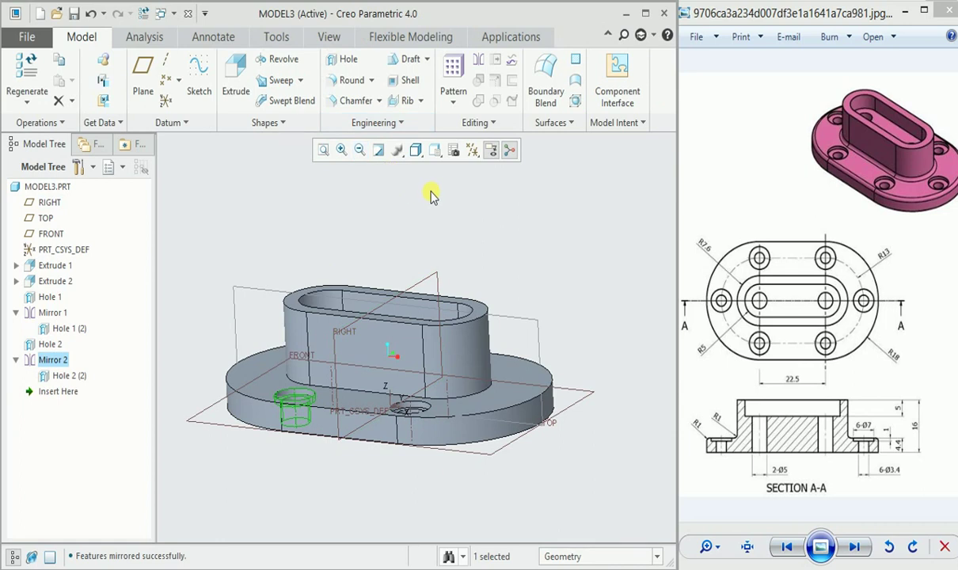
mouse_move(434, 195)
middle_down()
mouse_move(437, 239)
mouse_move(460, 223)
mouse_move(445, 236)
middle_up()
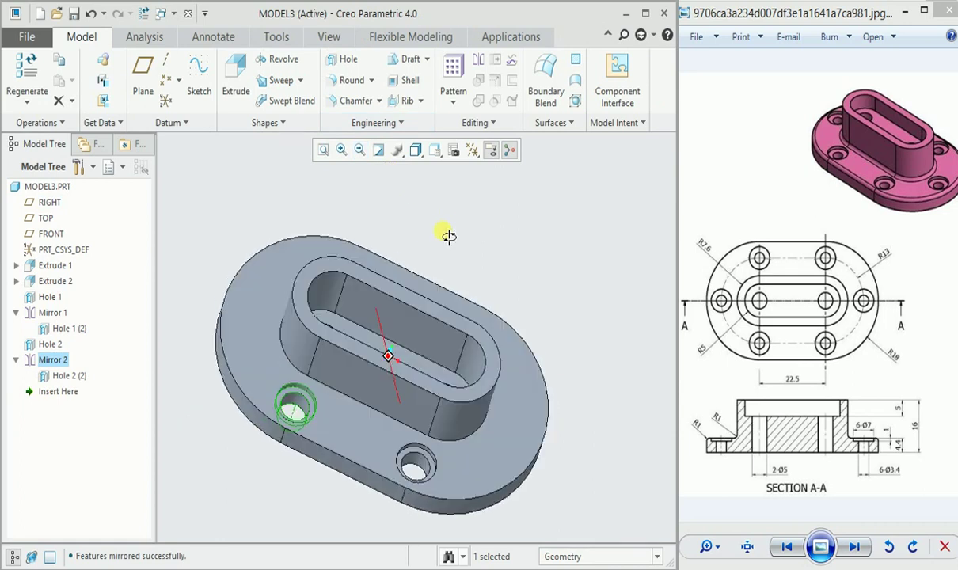
click(523, 251)
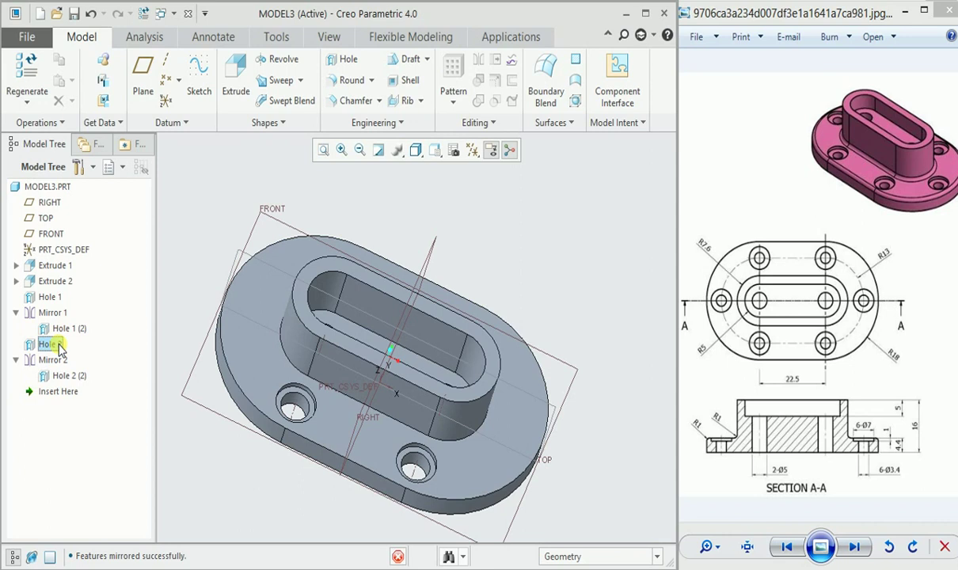
click(51, 344)
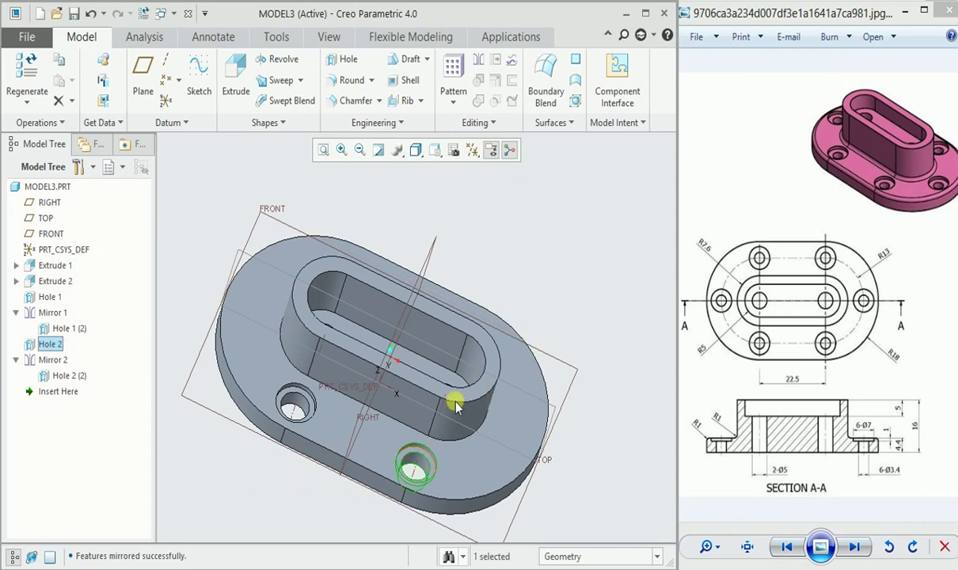
Start an Axis-type geometry pattern of Hole 2 around axis A_1
click(454, 102)
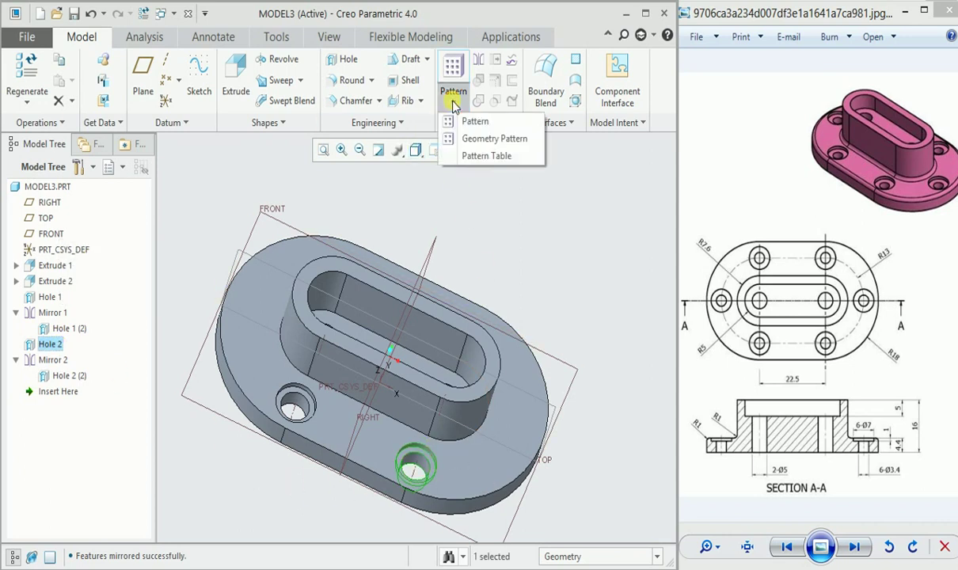
click(485, 140)
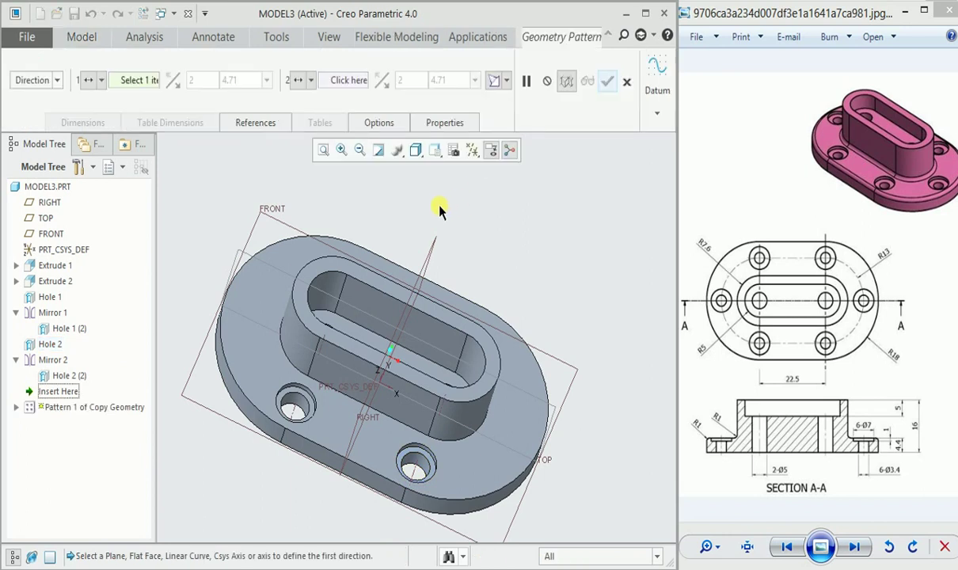
middle_drag(511, 260, 501, 254)
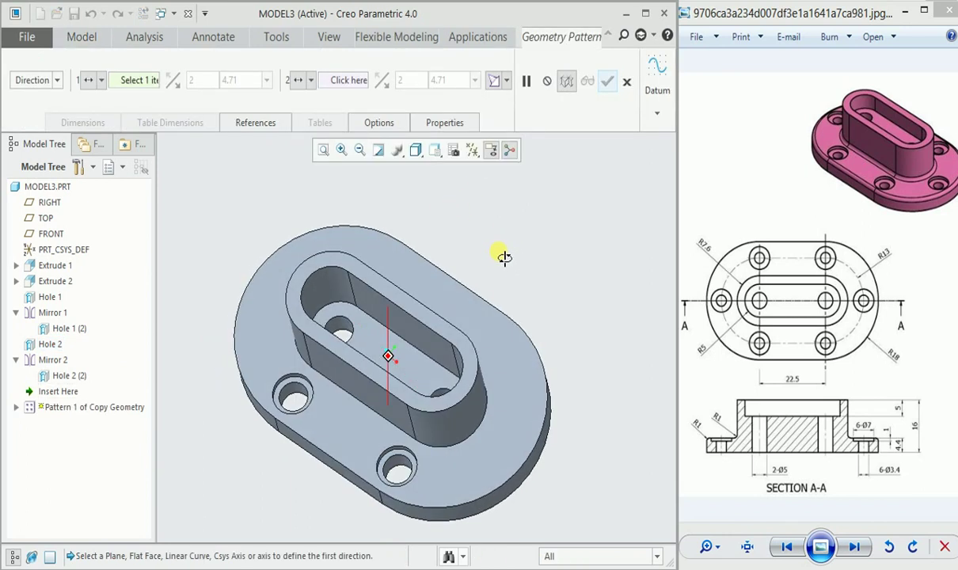
middle_drag(504, 257, 500, 255)
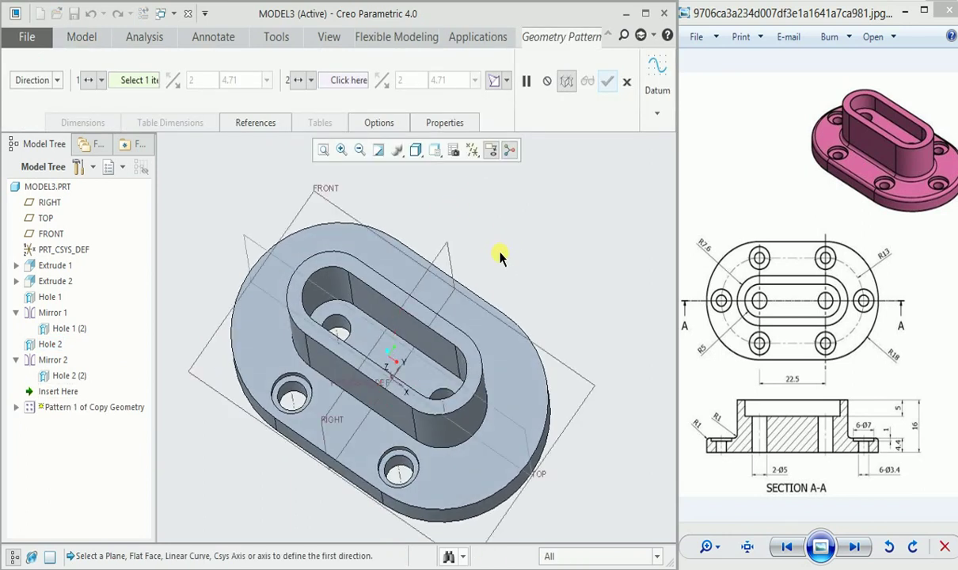
click(58, 81)
click(36, 125)
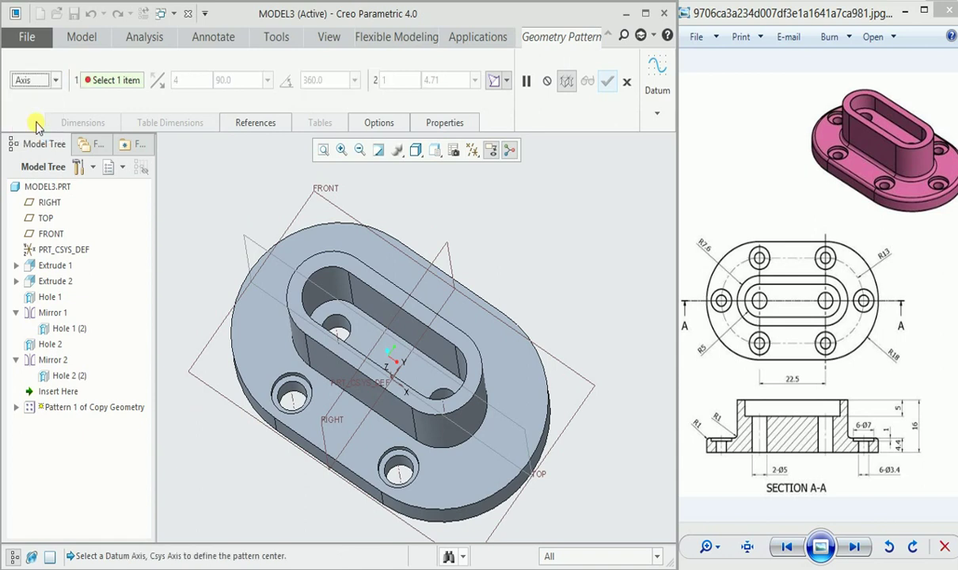
scroll(424, 384, down, 2)
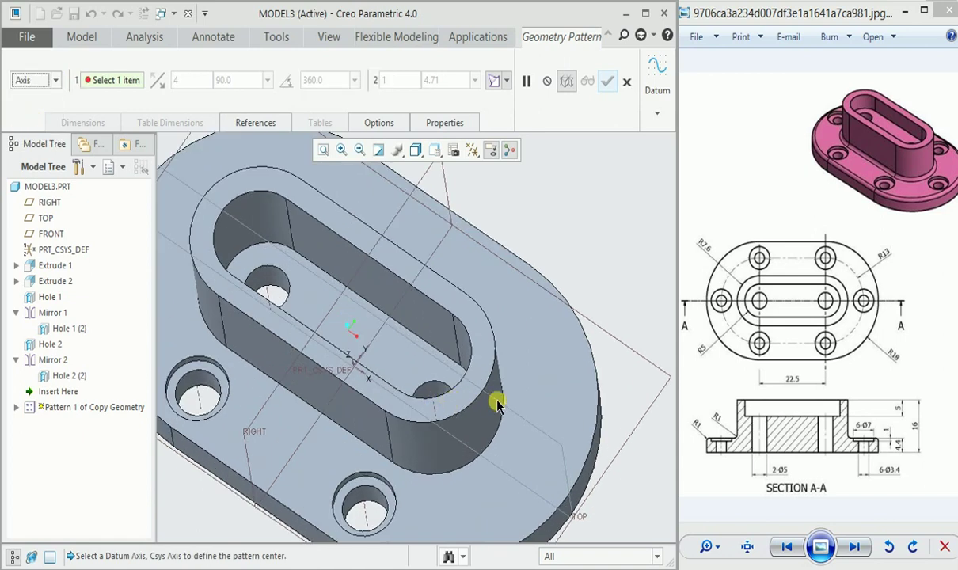
middle_drag(527, 418, 503, 361)
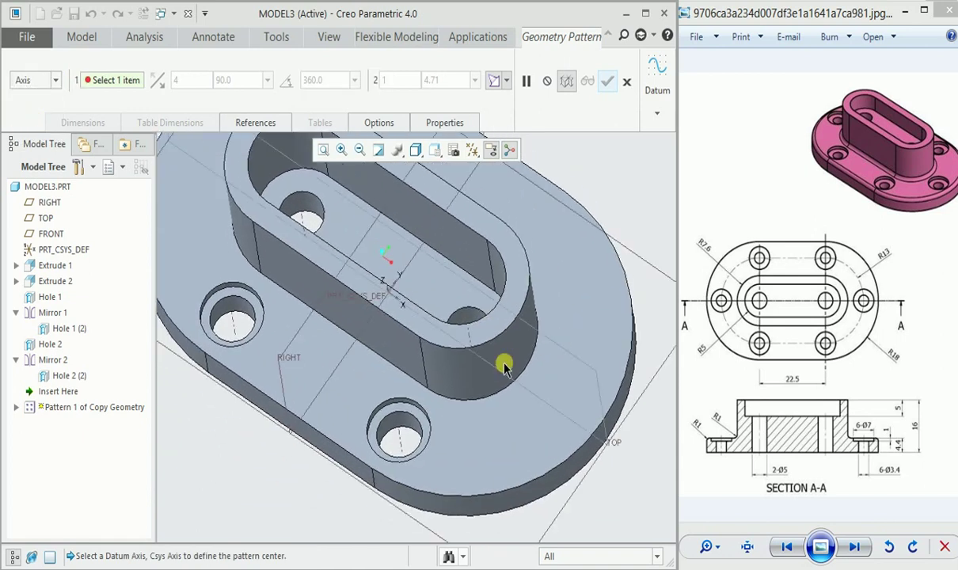
click(468, 339)
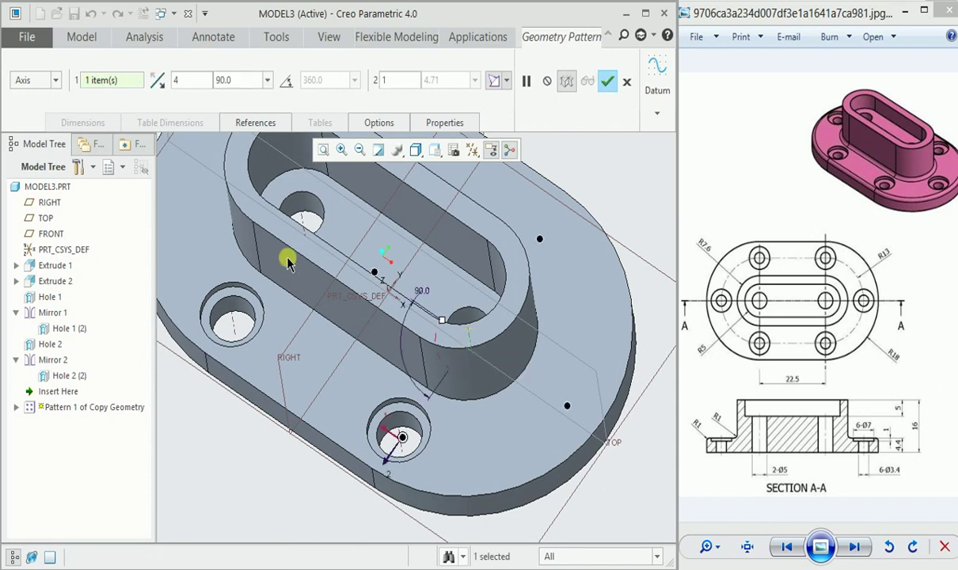
Set 3 members over a flipped 180° angular extent and accept the pattern
click(182, 86)
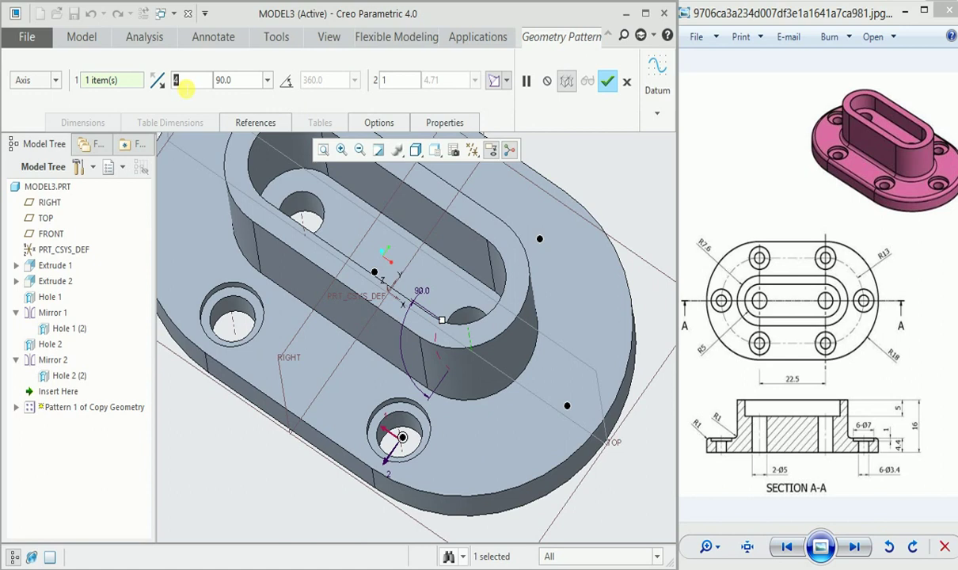
text(3)
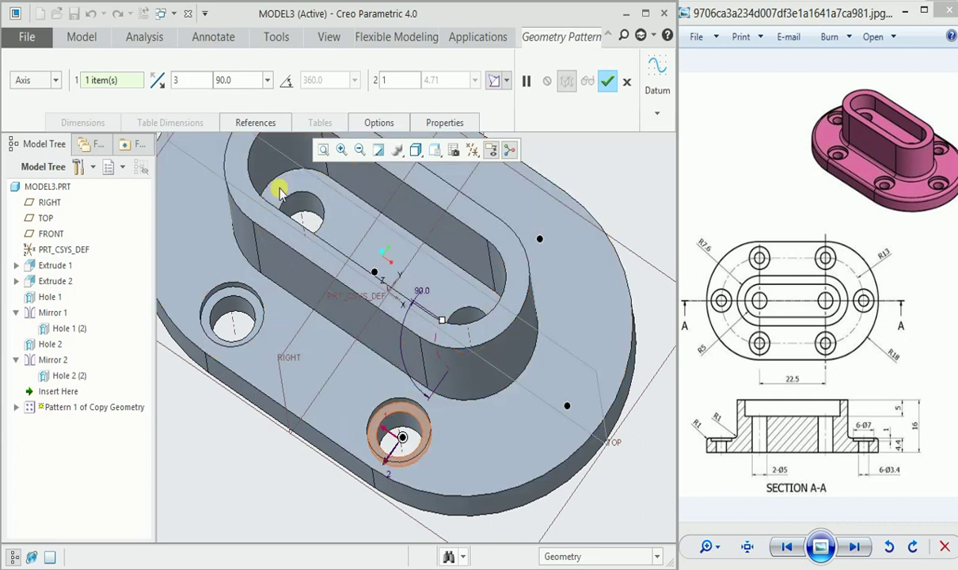
click(238, 87)
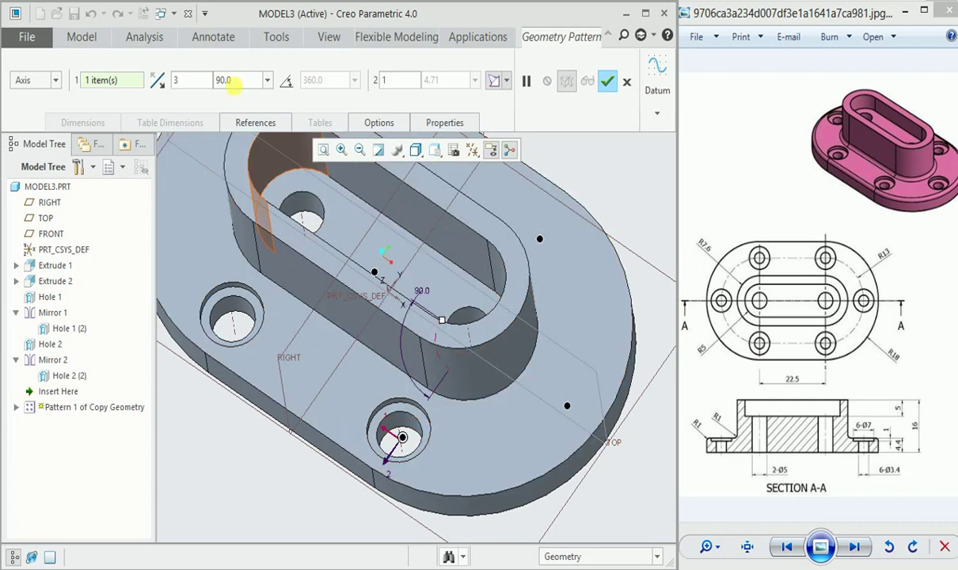
click(287, 80)
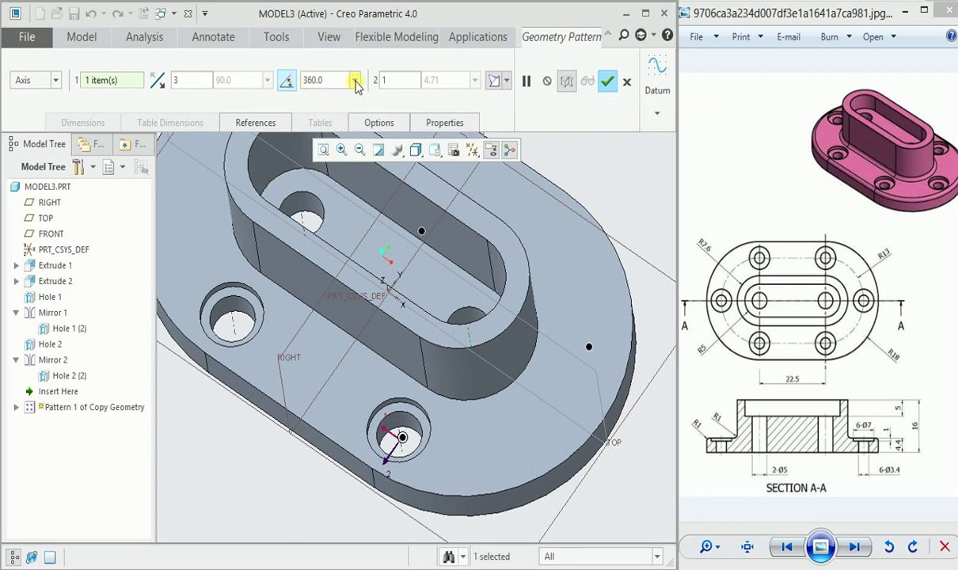
click(356, 82)
click(325, 108)
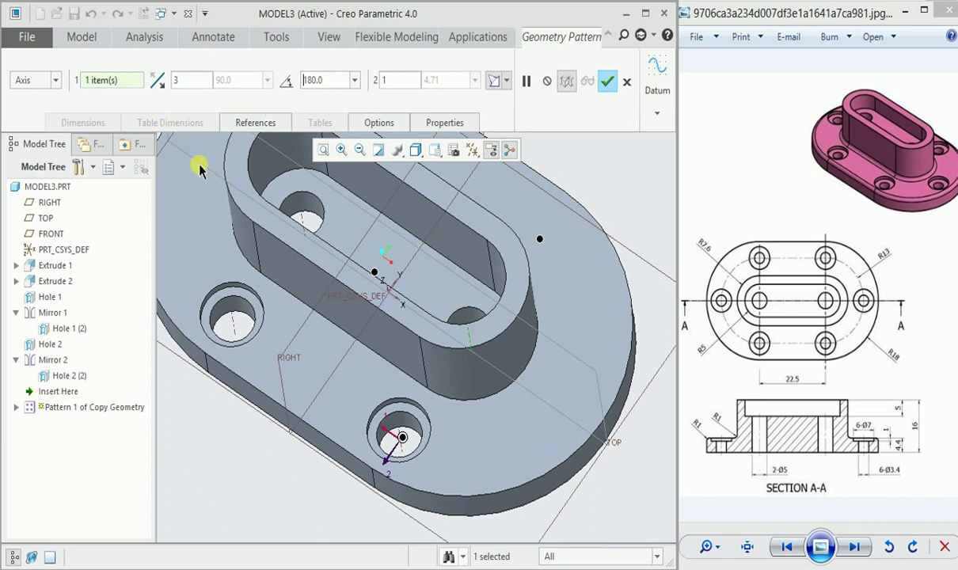
click(158, 83)
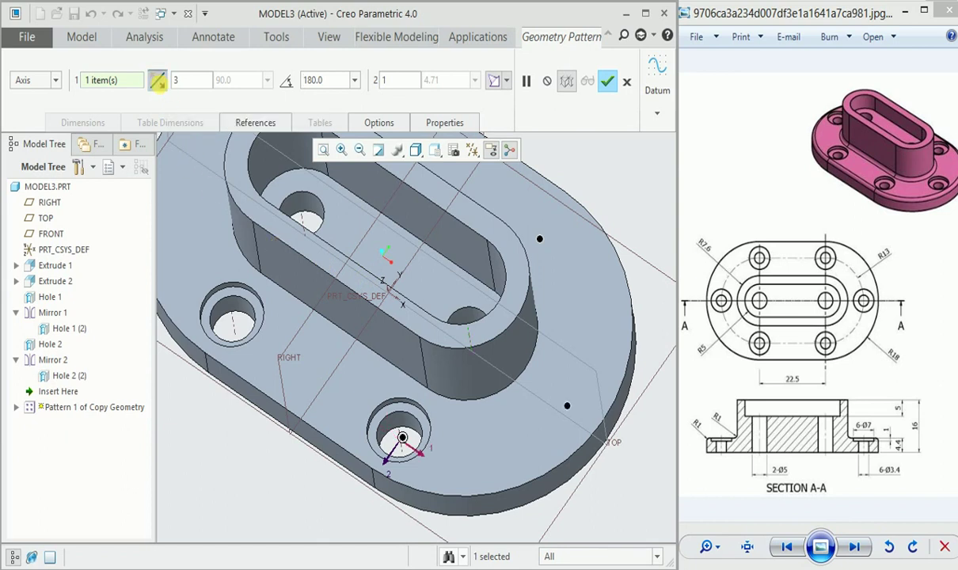
click(608, 82)
key(ctrl+d)
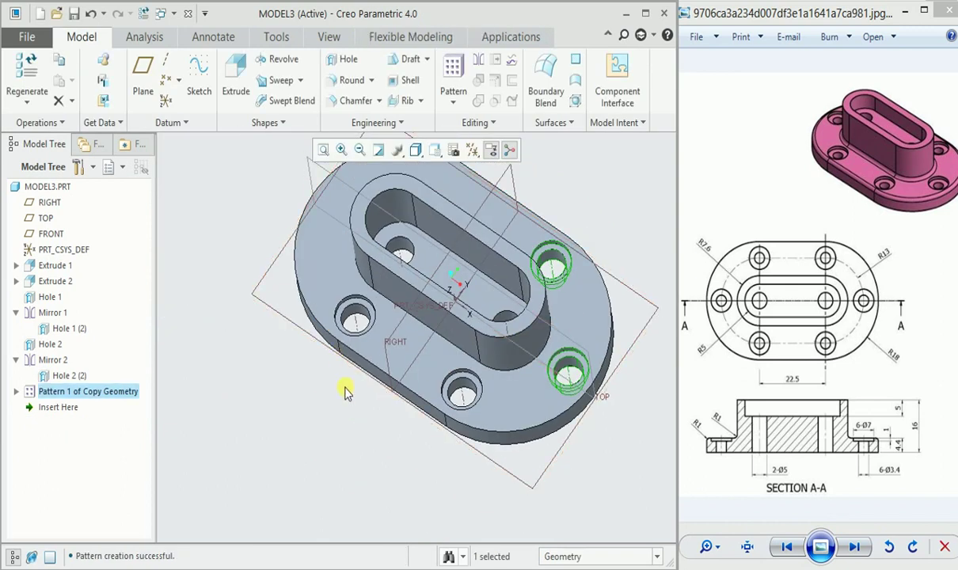
Start an Axis-type geometry pattern of the mirrored Hole 2 (2) around its axis
shift+middle_drag(342, 386, 374, 416)
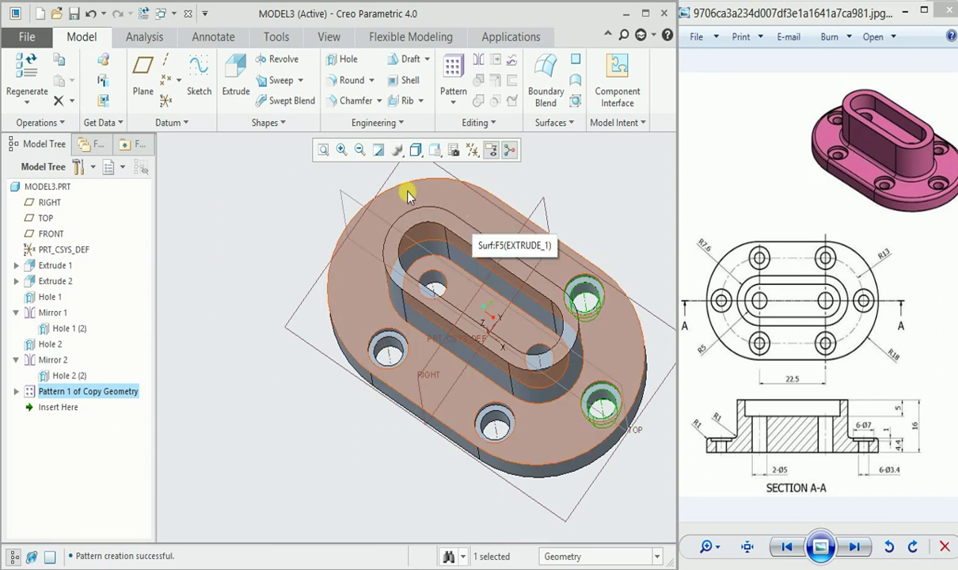
click(70, 377)
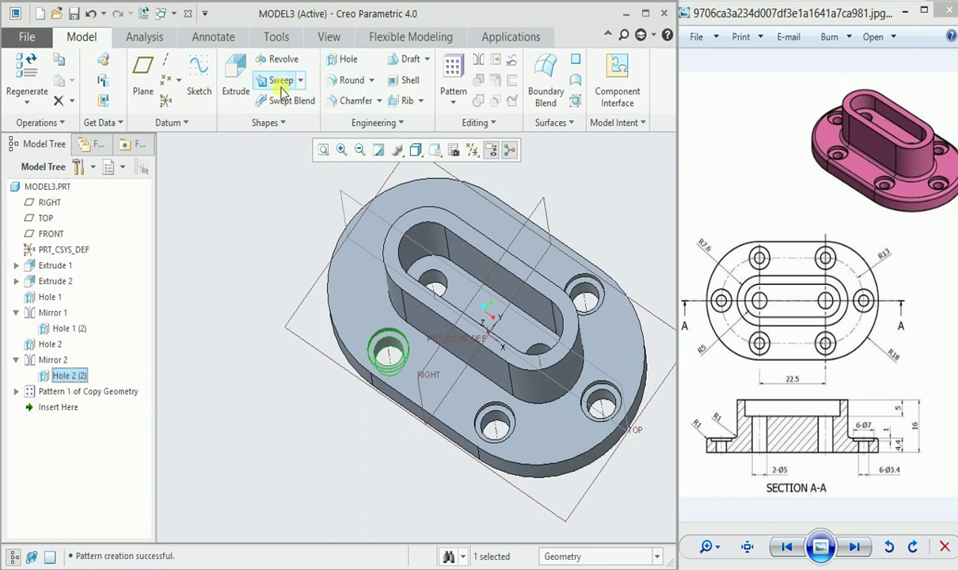
click(454, 100)
click(444, 138)
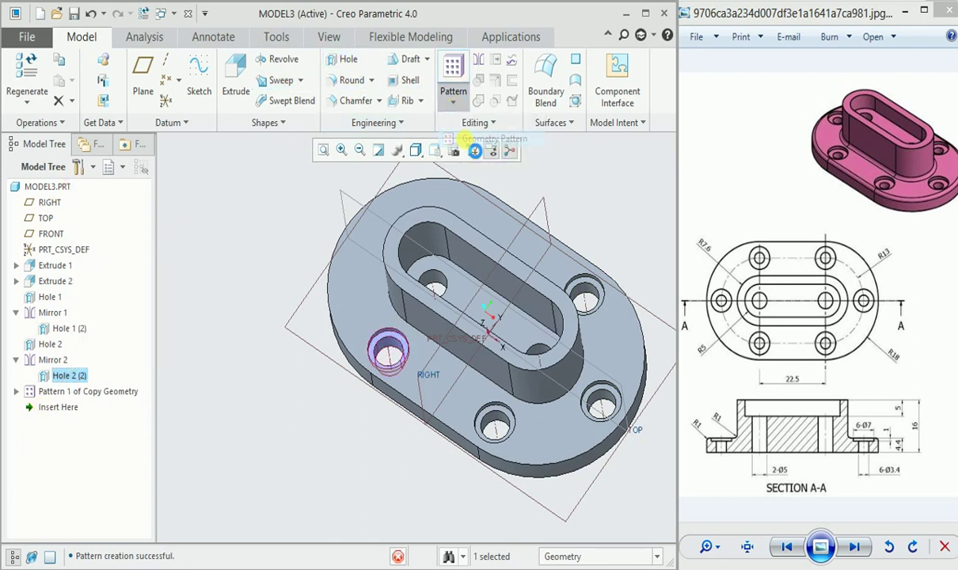
click(46, 81)
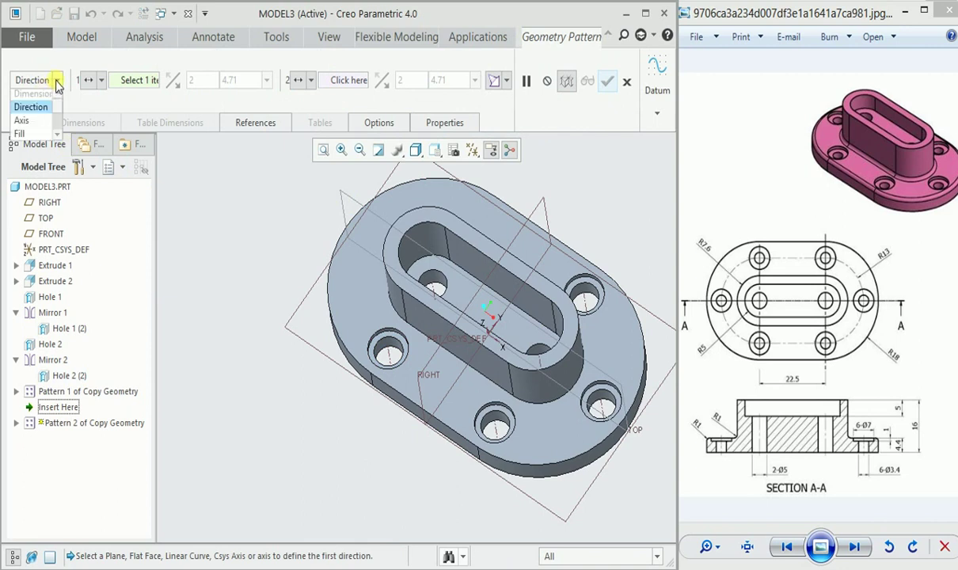
click(33, 118)
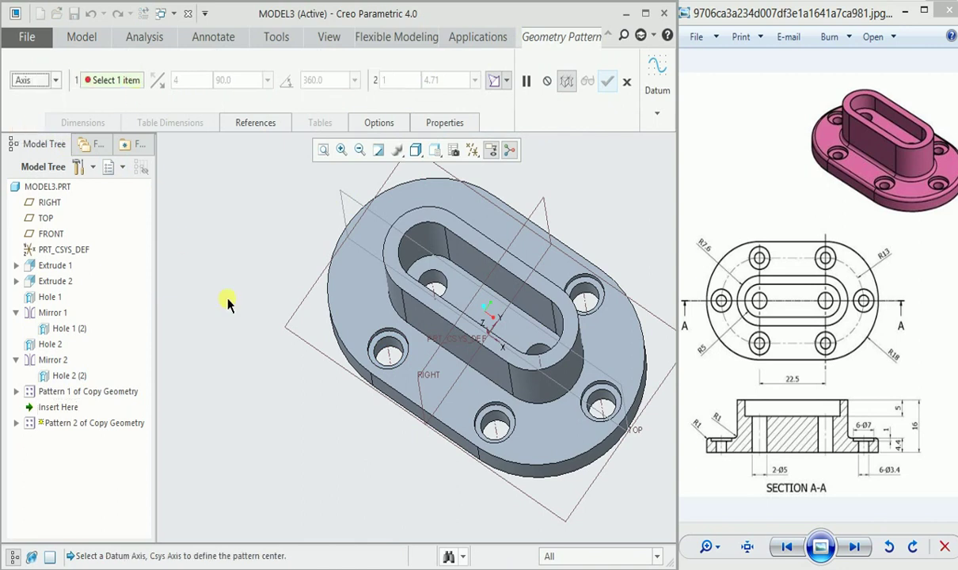
click(432, 282)
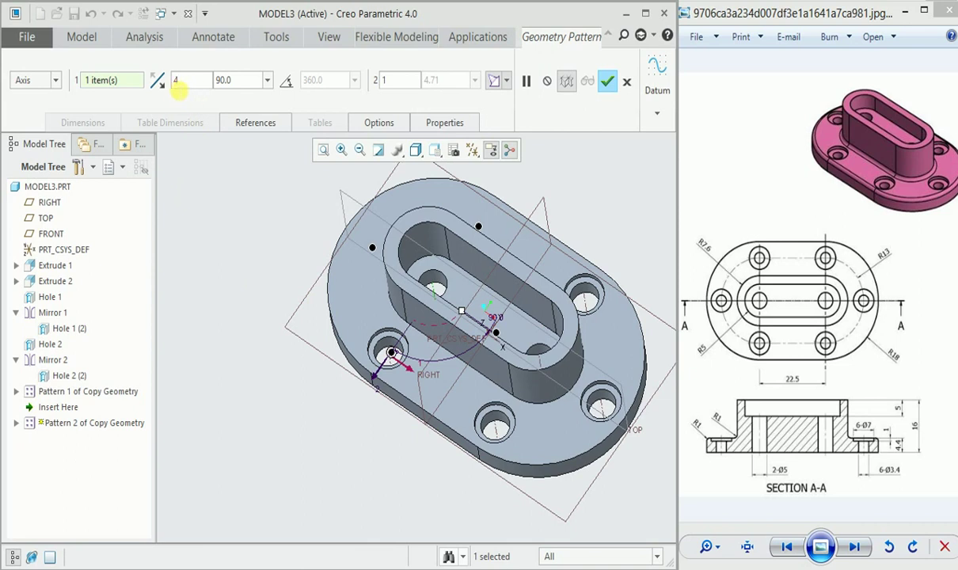
Set 3 members over a flipped 180° angular extent and finish Pattern 2
text(3)
click(286, 81)
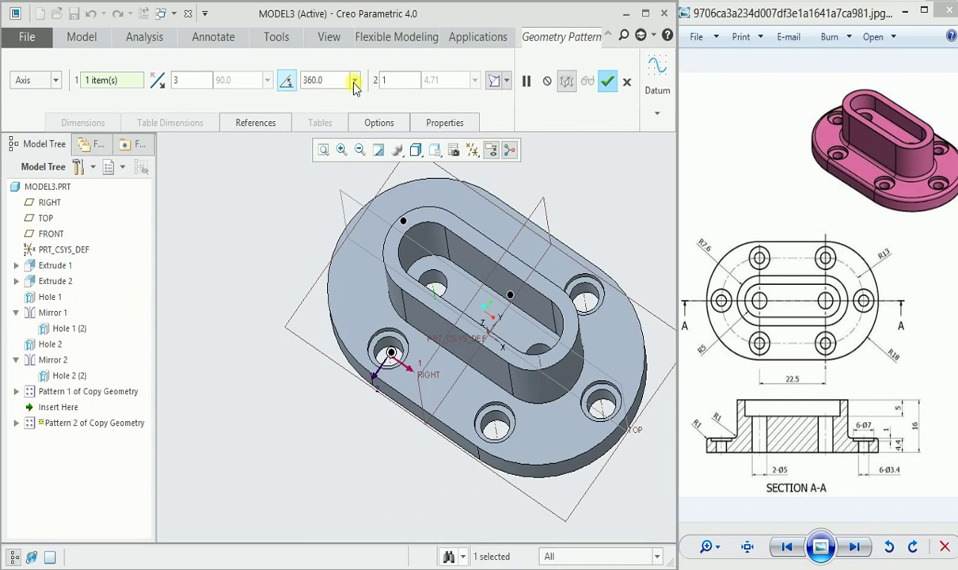
click(354, 82)
click(333, 137)
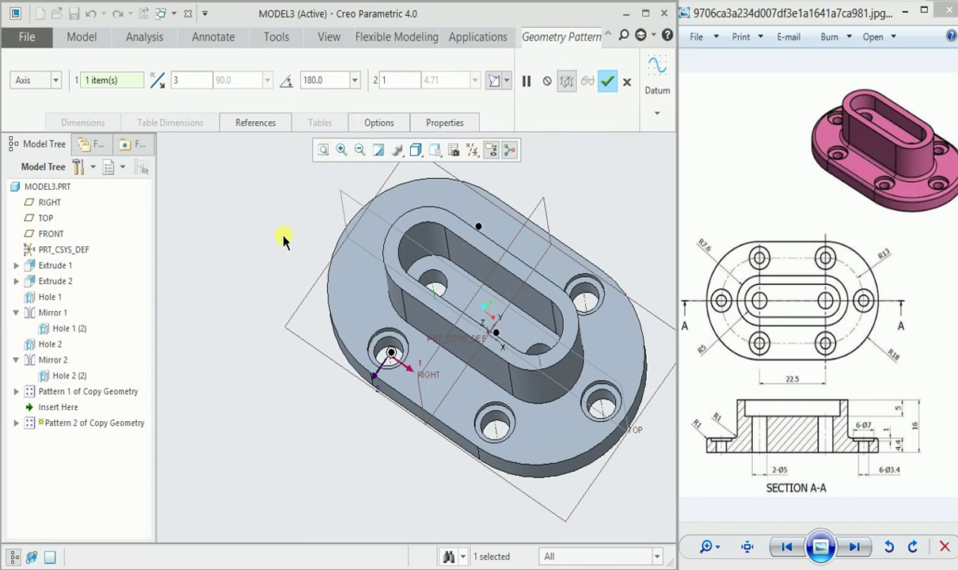
click(157, 82)
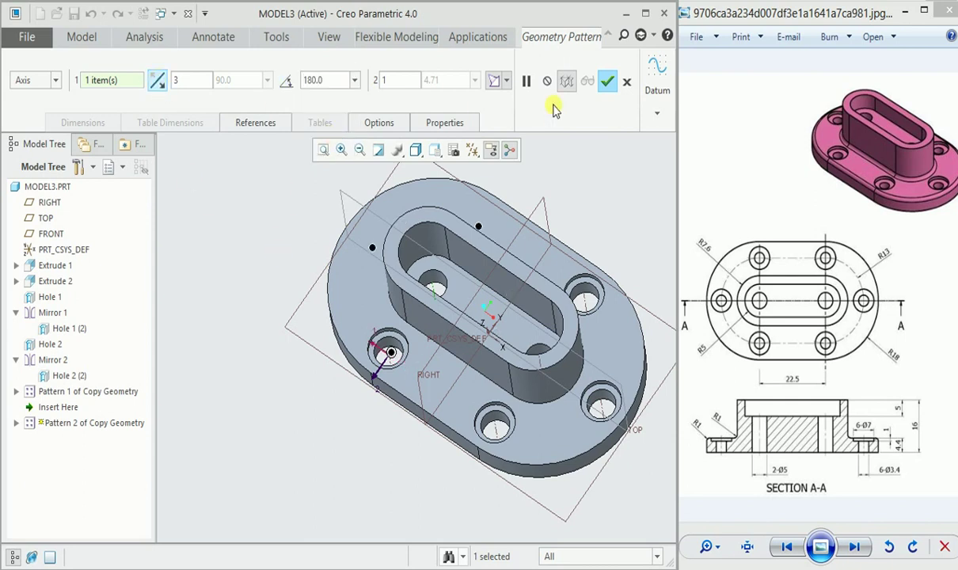
click(605, 82)
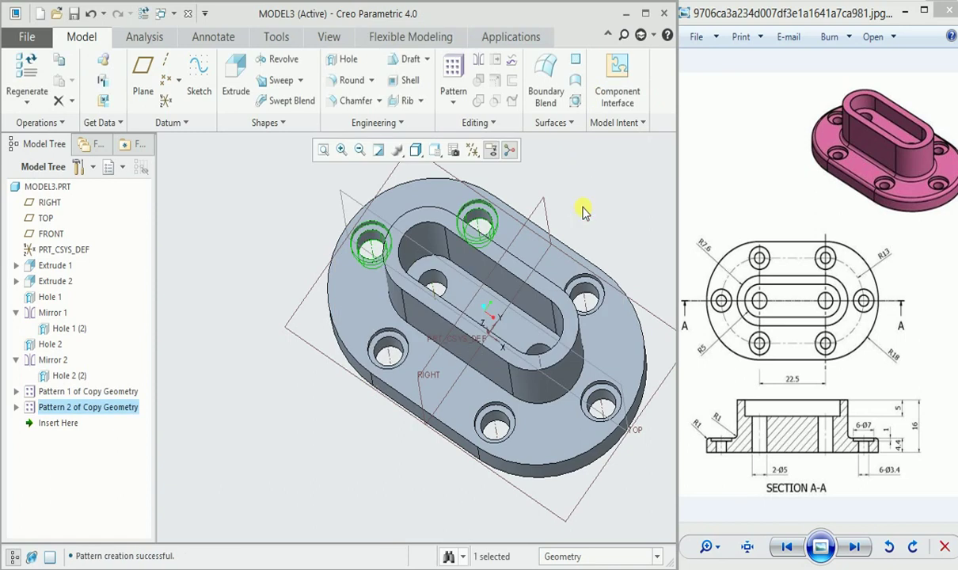
Add Round 1, a radius 1 fillet on the edge chain at the hollow boss base
key(ctrl+d)
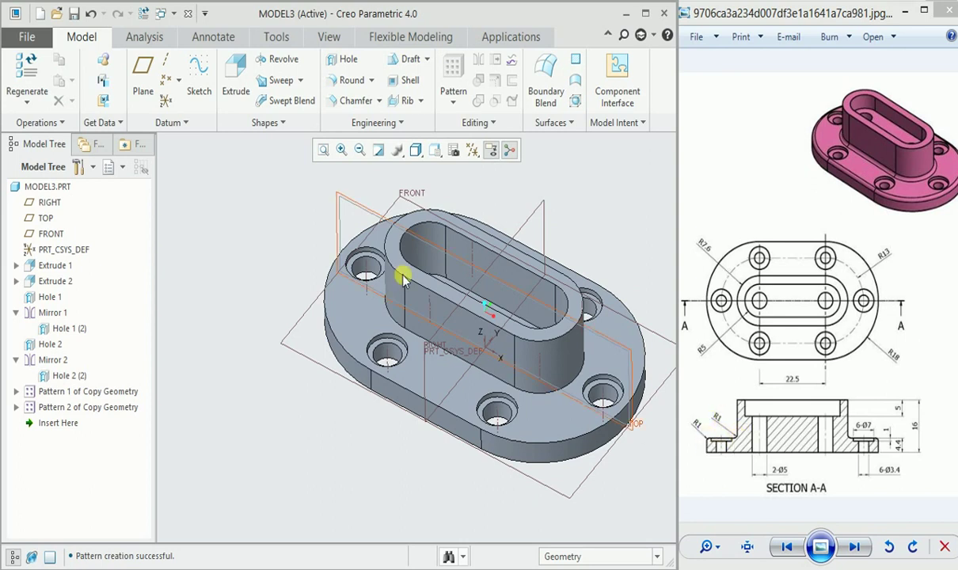
click(354, 82)
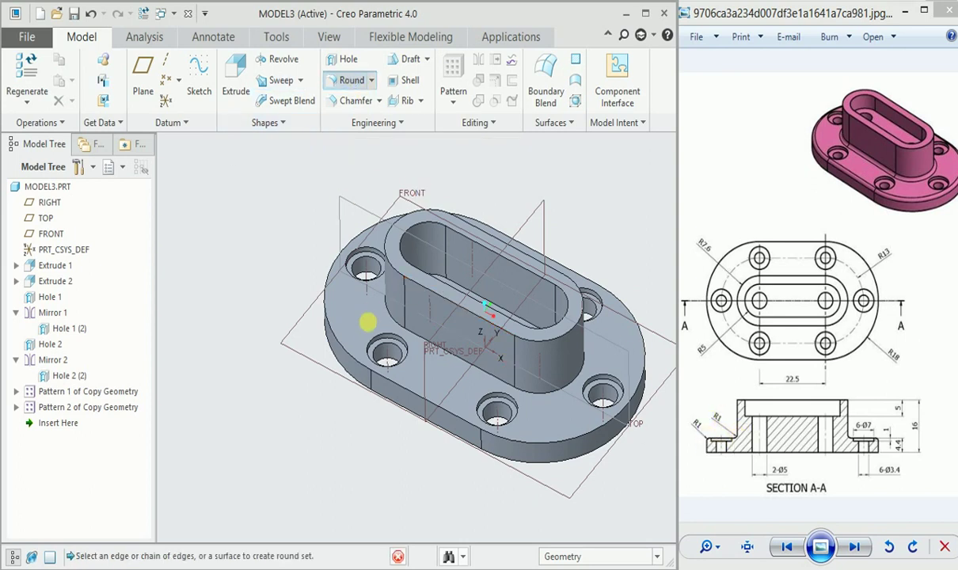
click(415, 337)
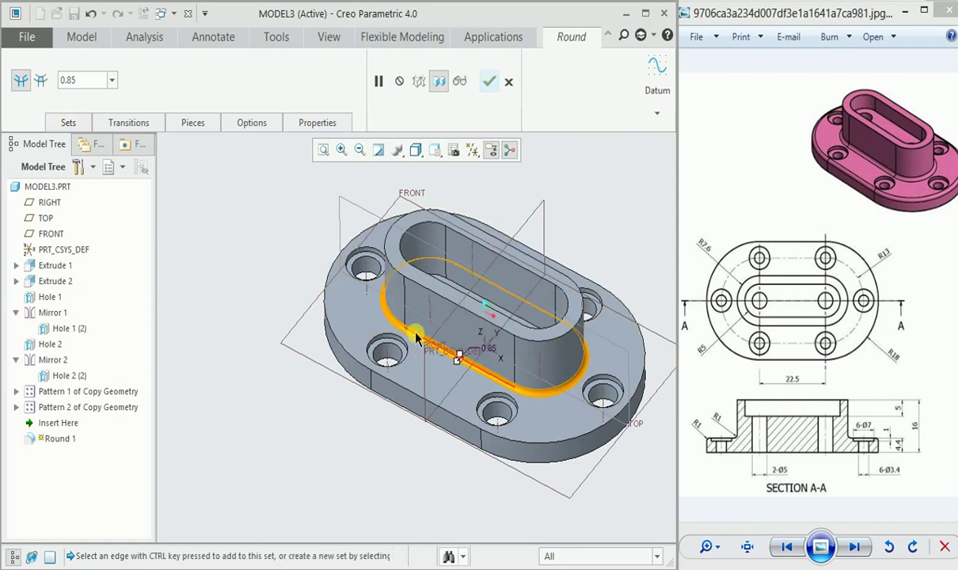
click(73, 84)
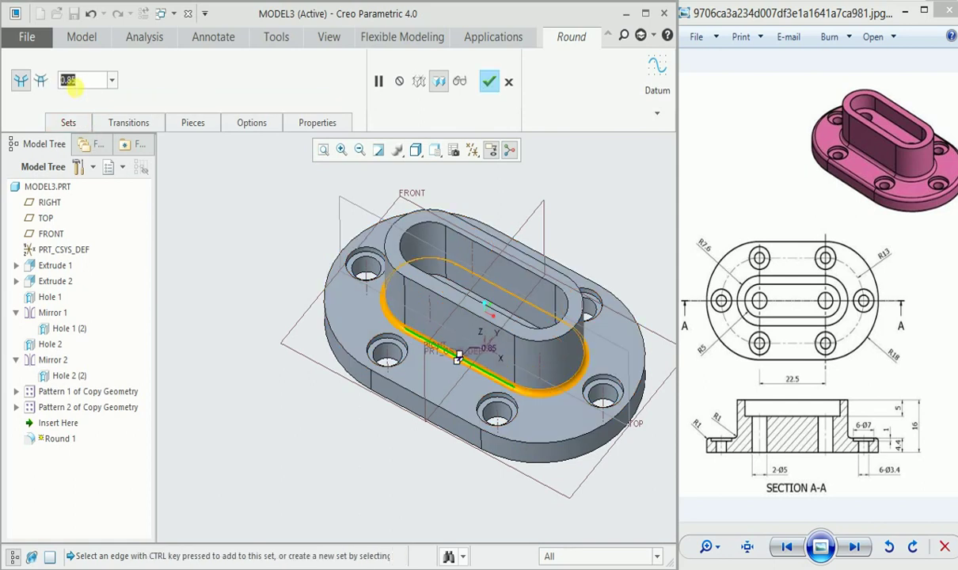
text(1)
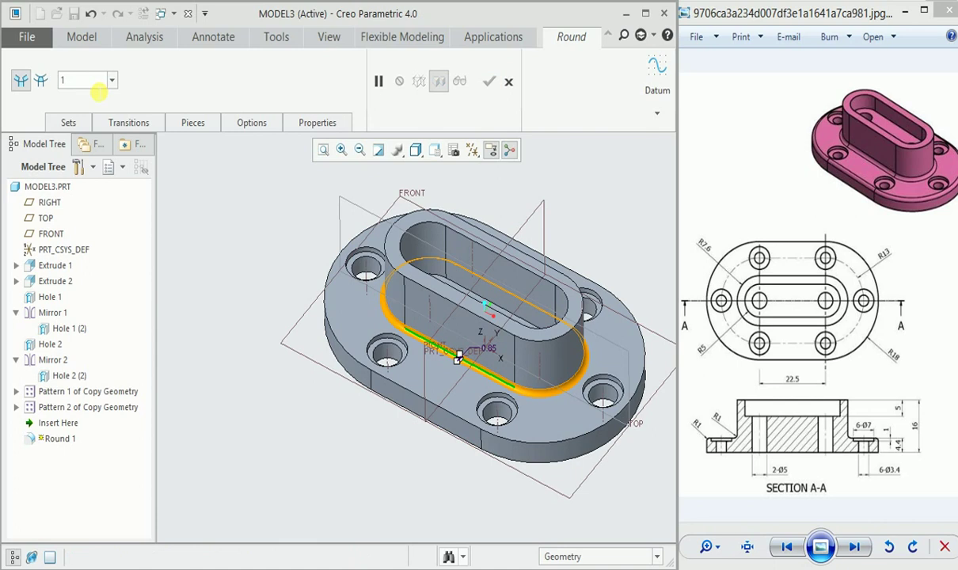
click(488, 81)
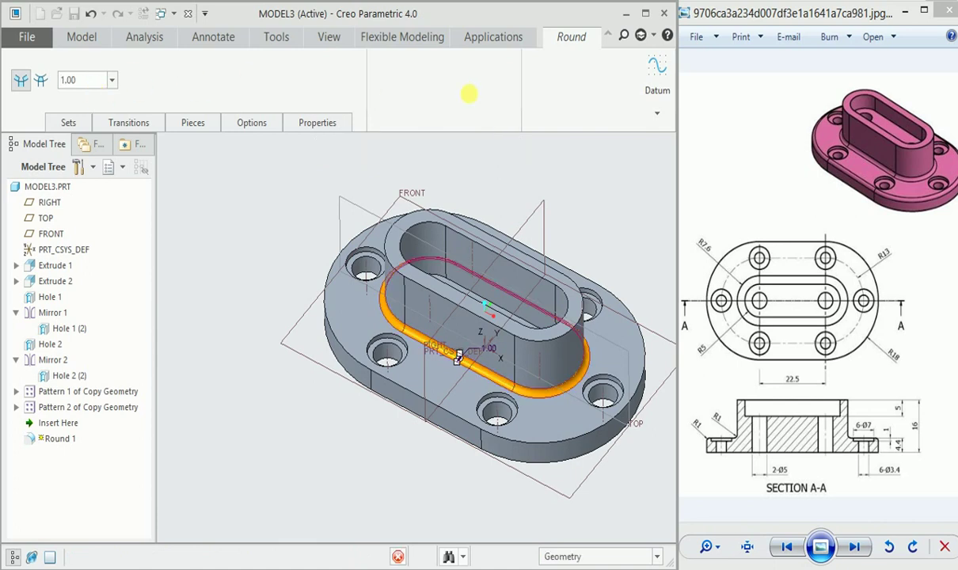
Add Round 2, a radius 1.00 fillet on the base plate's outer top edge
click(349, 80)
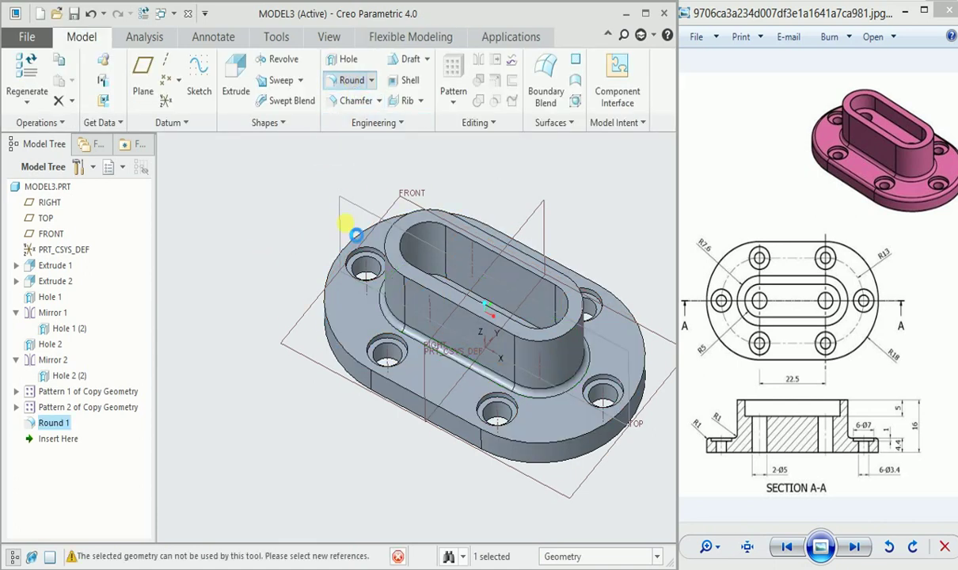
click(340, 343)
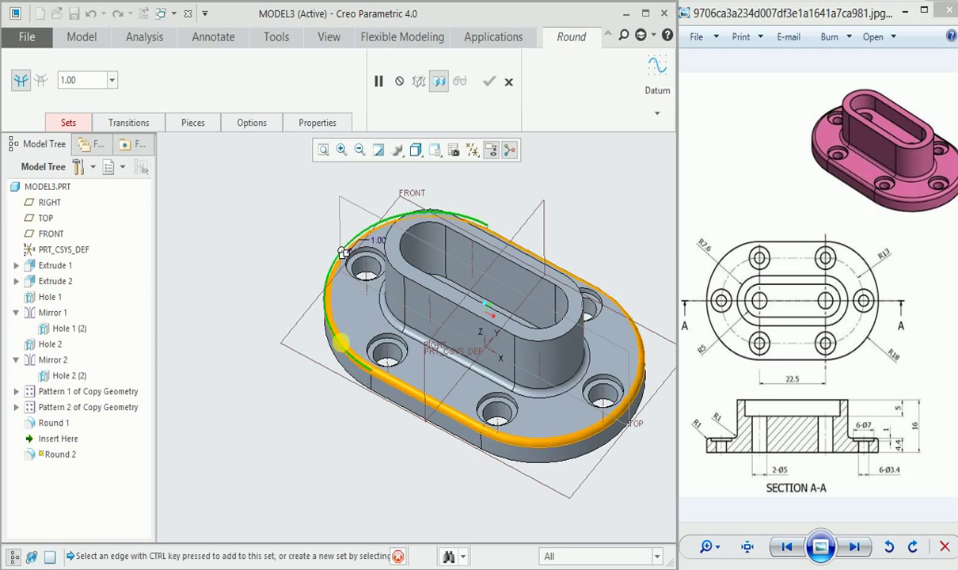
click(496, 83)
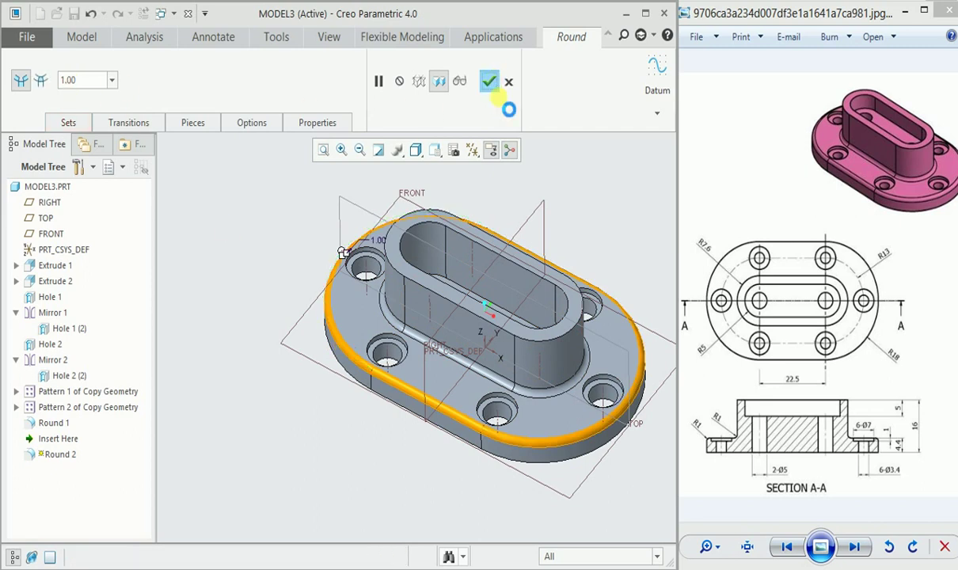
mouse_move(554, 218)
middle_down()
mouse_move(582, 201)
mouse_move(591, 245)
mouse_move(586, 234)
mouse_move(541, 231)
middle_up()
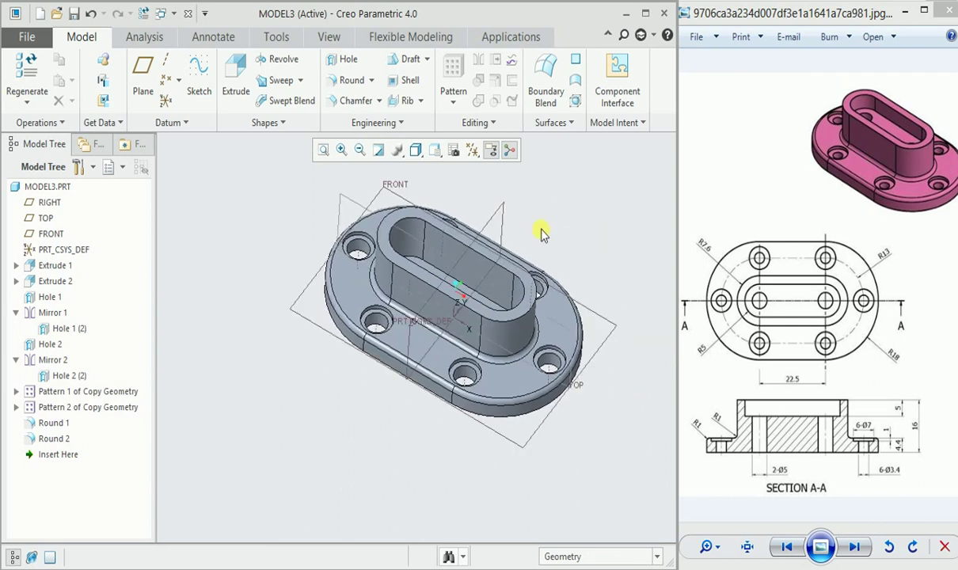
click(437, 151)
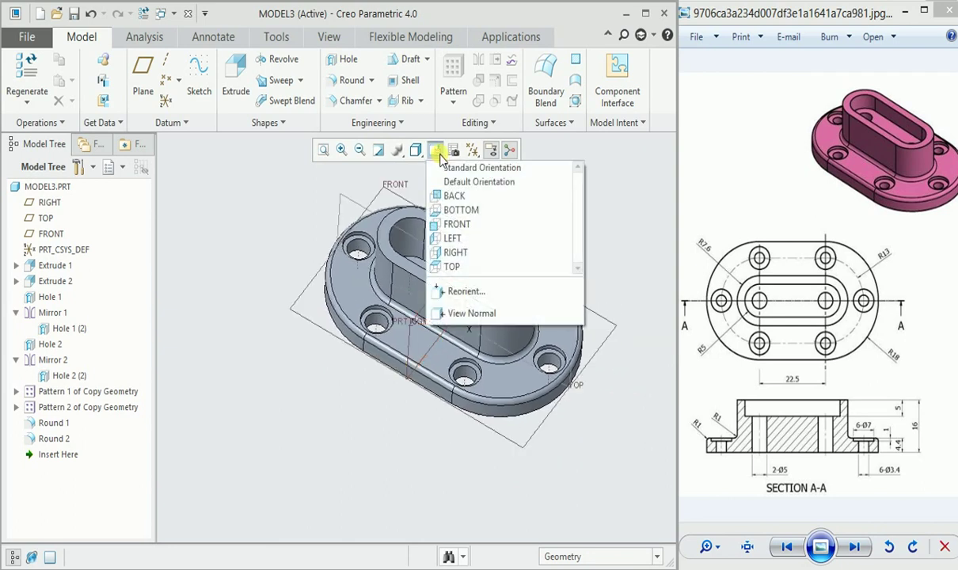
click(464, 226)
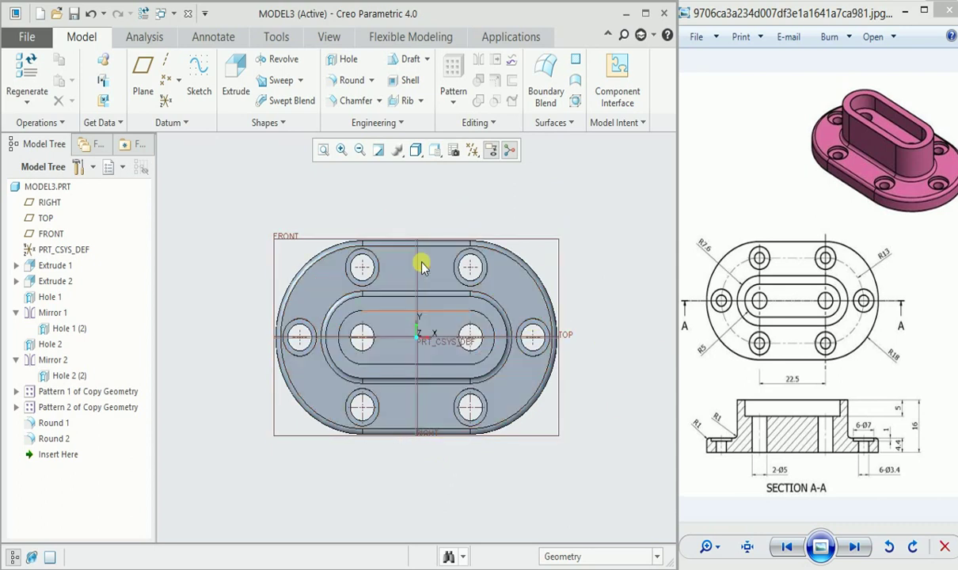
click(434, 150)
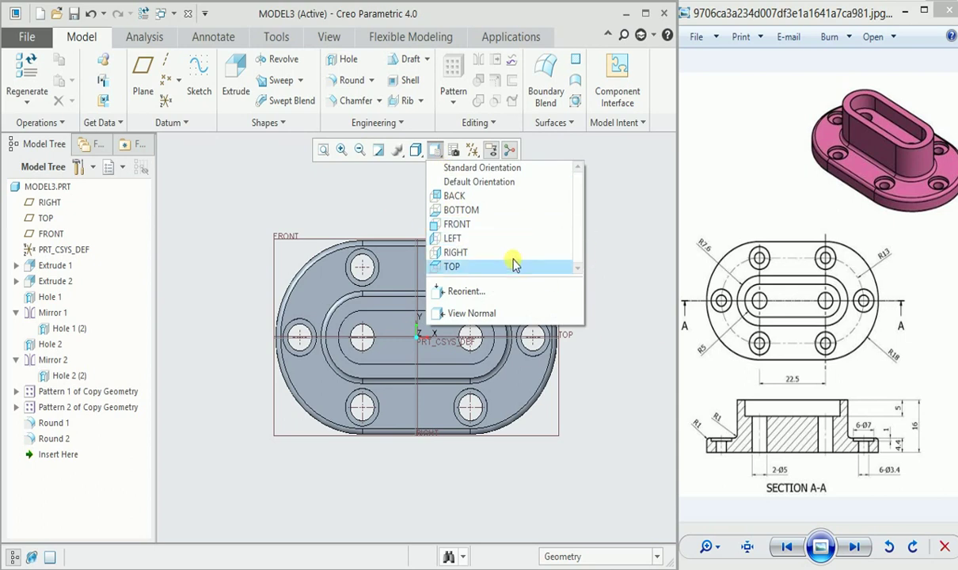
click(472, 266)
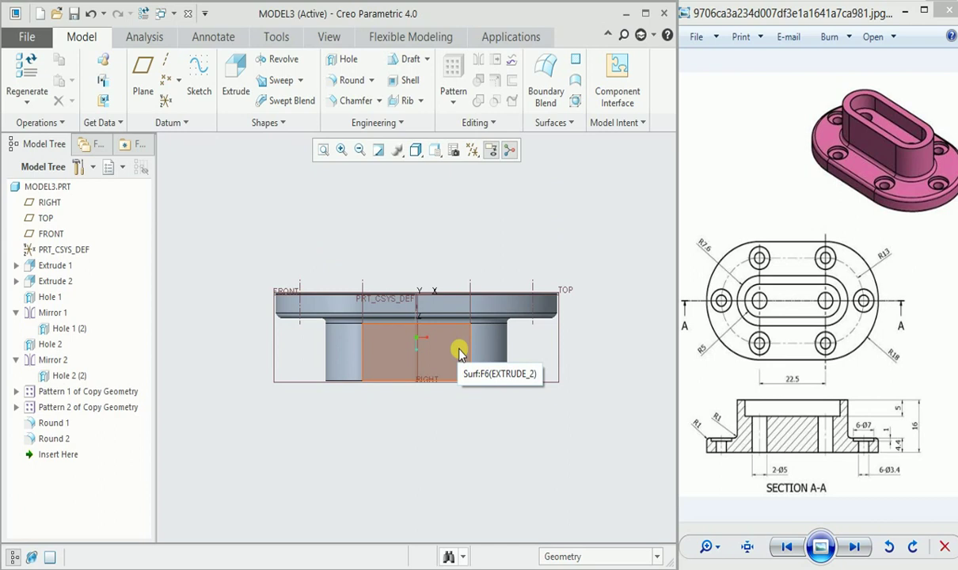
click(473, 415)
middle_drag(473, 415, 470, 299)
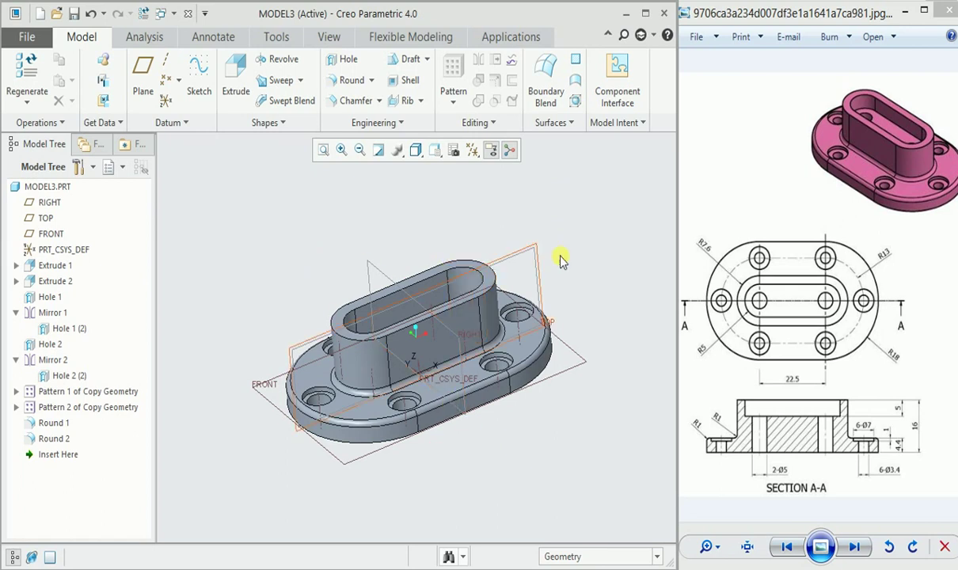
middle_drag(560, 259, 576, 289)
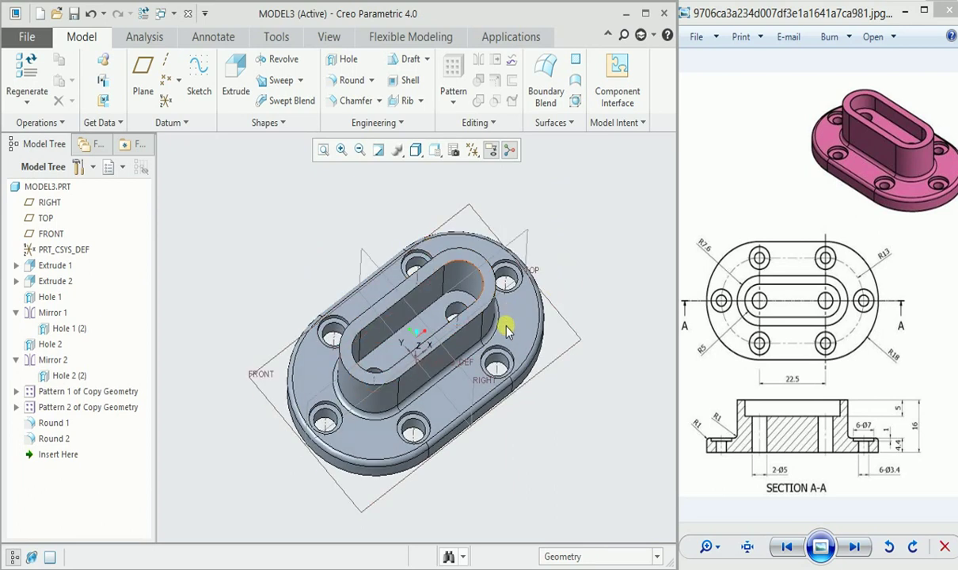
click(437, 150)
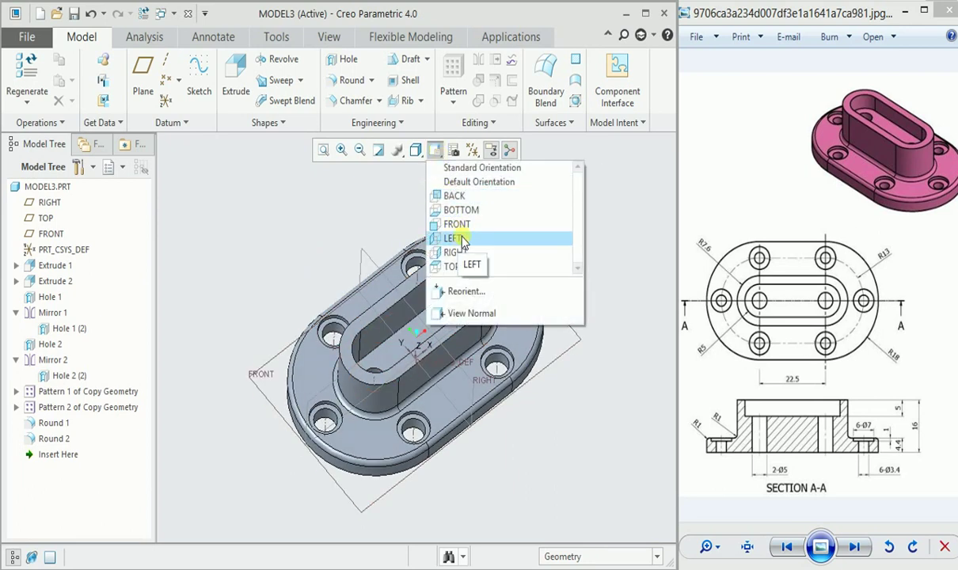
mouse_move(444, 225)
middle_down()
mouse_move(360, 368)
mouse_move(402, 391)
middle_up()
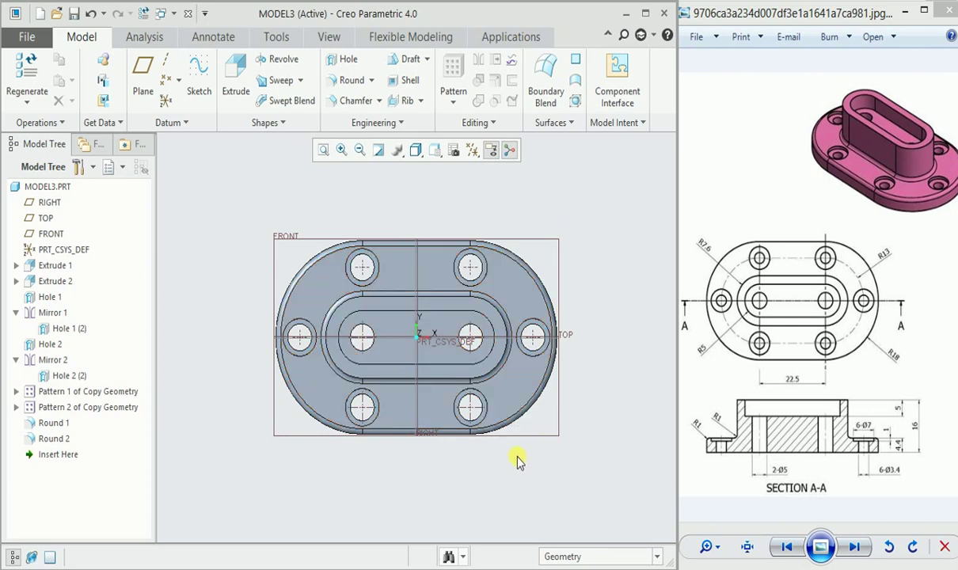
middle_drag(576, 446, 604, 395)
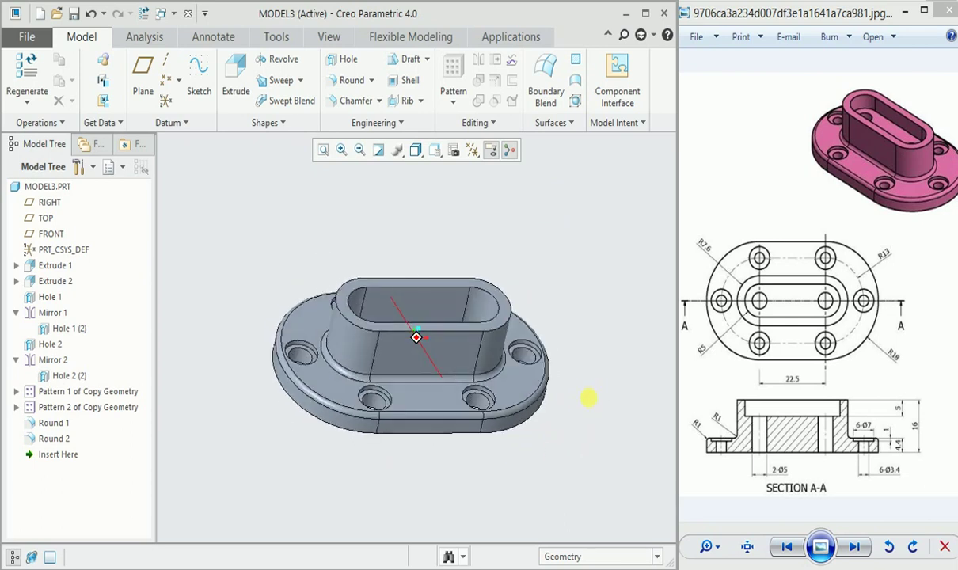
middle_drag(600, 398, 589, 404)
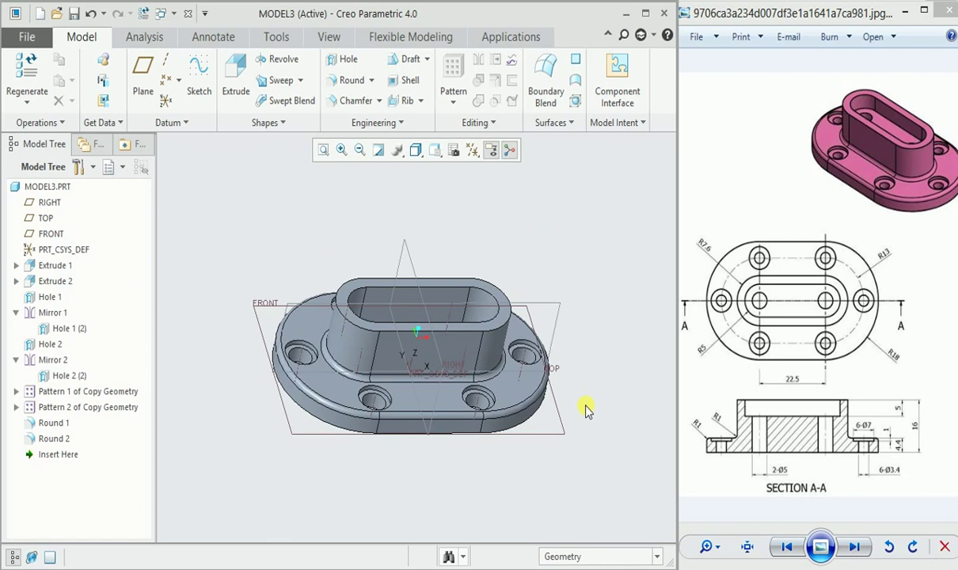